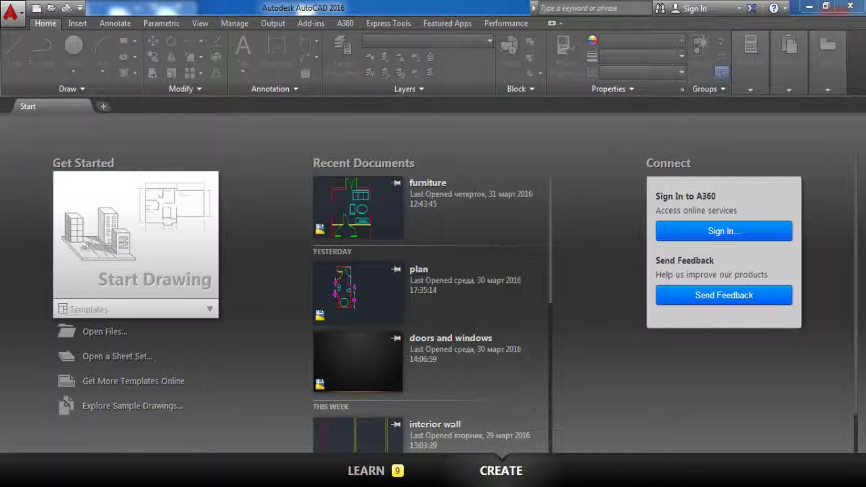
Open the furniture drawing and create a new dimension style named "dimension", starting from Standard.
{"action": "left_click", "coordinate": [427, 184]}
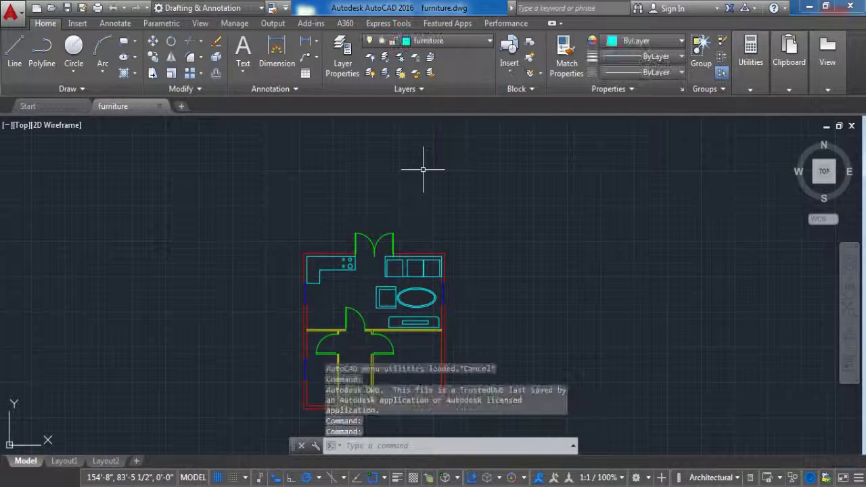
{"action": "left_click", "coordinate": [115, 23]}
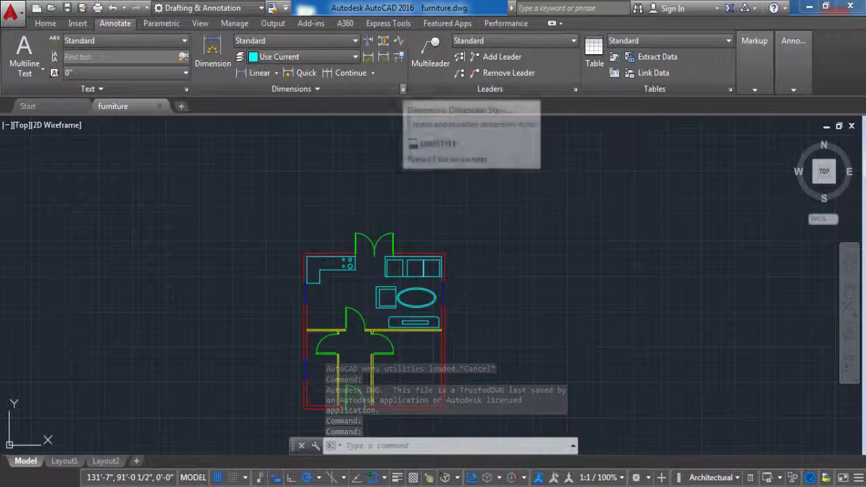
{"action": "left_click", "coordinate": [402, 88]}
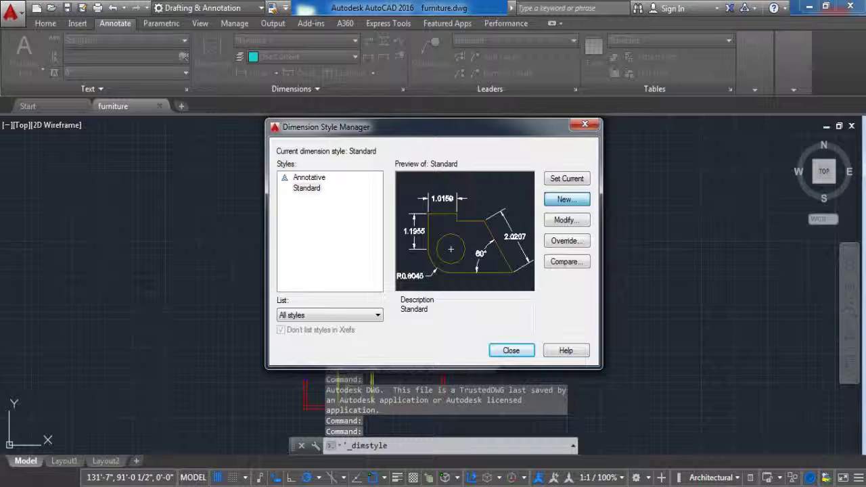
{"action": "left_click", "coordinate": [567, 199]}
{"action": "type", "text": "dime"}
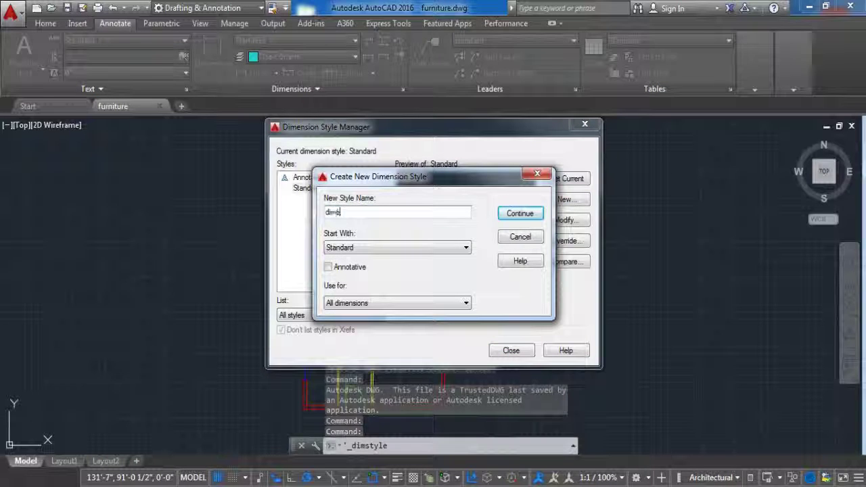
{"action": "type", "text": "nsion"}
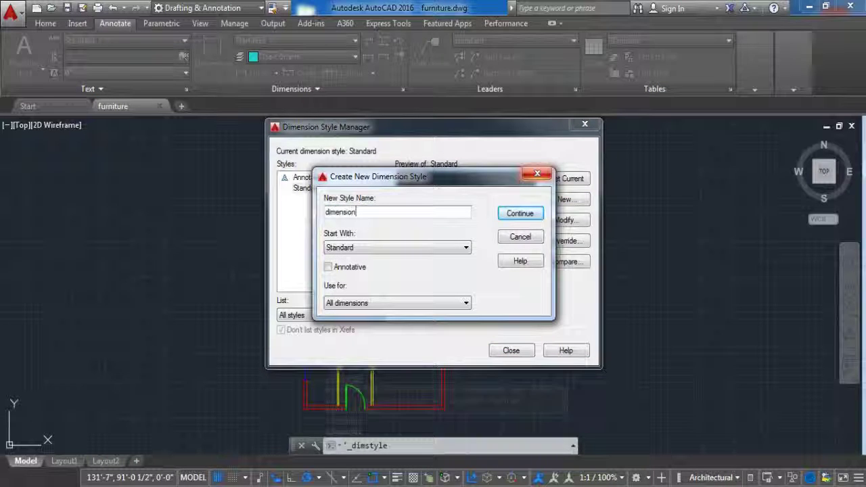
{"action": "left_click", "coordinate": [519, 213]}
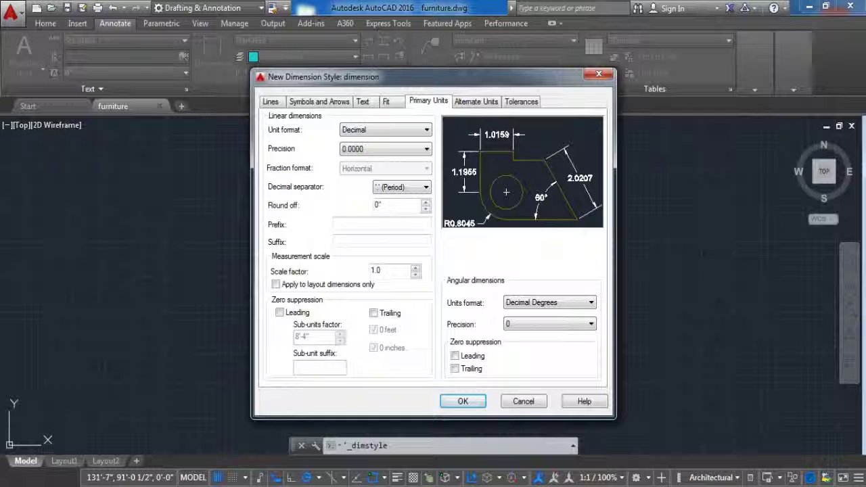
Make the dimension lines yellow with a 0.05 mm lineweight and suppress both extension lines.
{"action": "left_click", "coordinate": [270, 101]}
{"action": "left_click", "coordinate": [381, 130]}
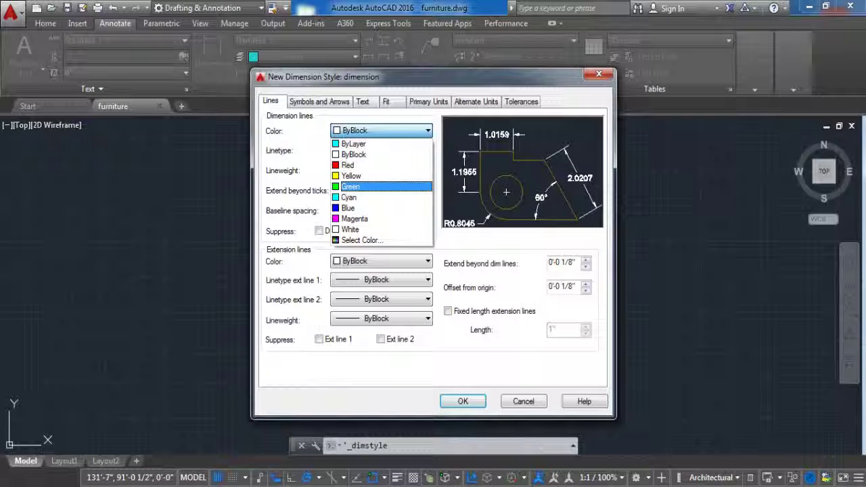
{"action": "left_click", "coordinate": [352, 176]}
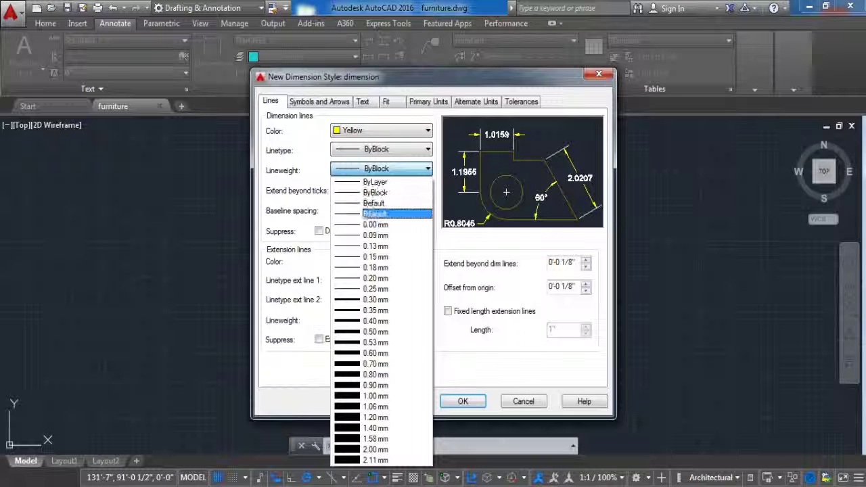
{"action": "left_click", "coordinate": [375, 225]}
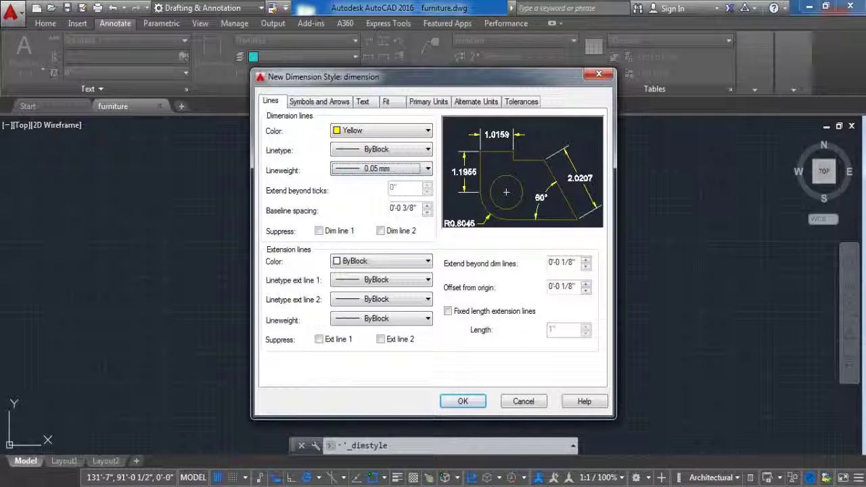
{"action": "left_click", "coordinate": [318, 339]}
{"action": "left_click", "coordinate": [380, 339]}
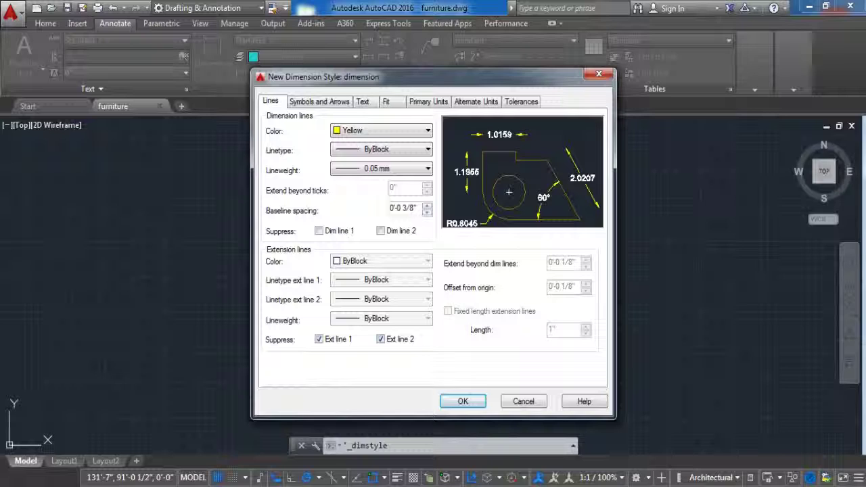
Set the first and second arrowheads to Architectural tick with an arrow size of 1', and open the style's text settings.
{"action": "left_click", "coordinate": [319, 102]}
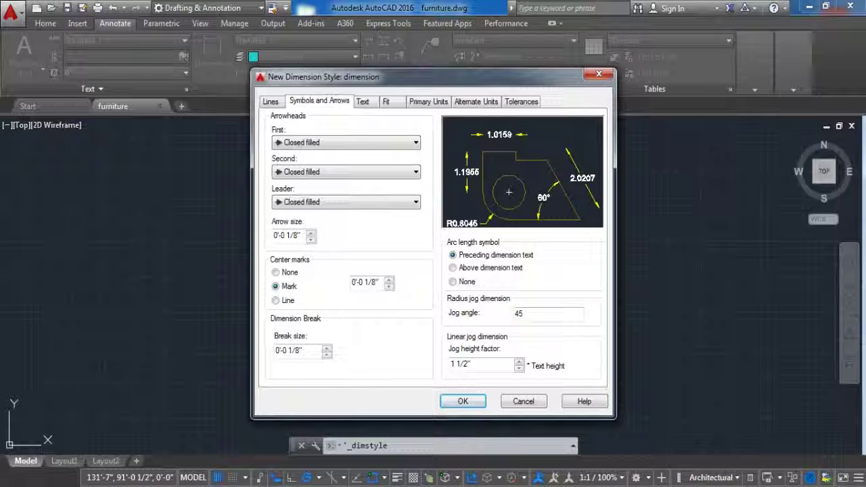
{"action": "left_click", "coordinate": [354, 142]}
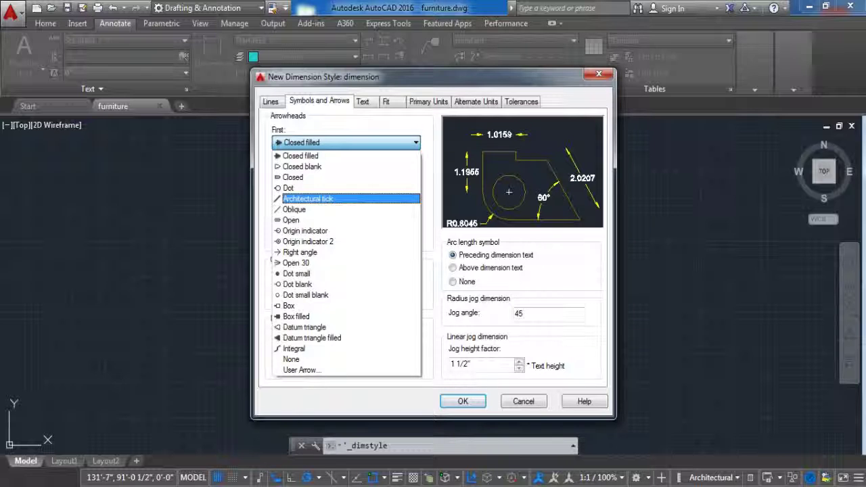
{"action": "key", "text": "Return"}
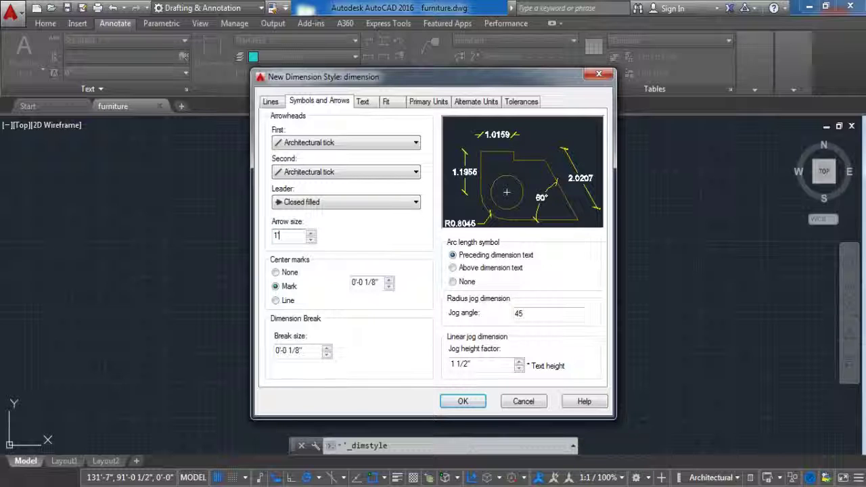
{"action": "left_click", "coordinate": [363, 101]}
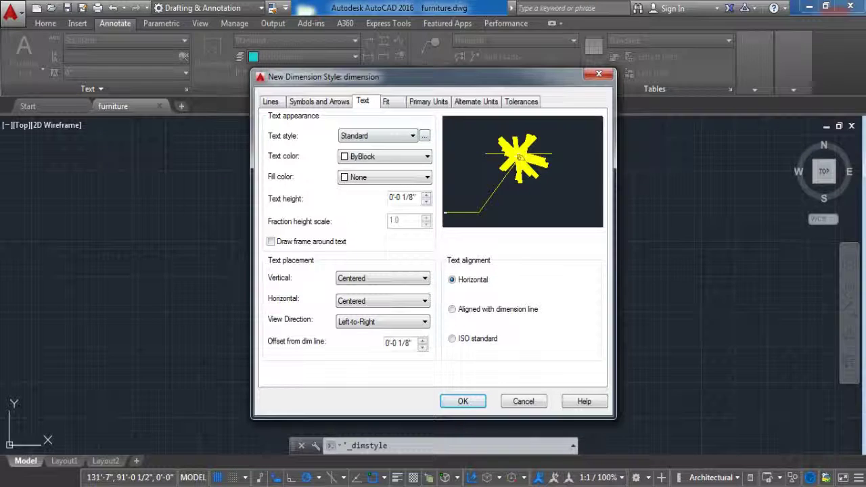
{"action": "left_click", "coordinate": [424, 135]}
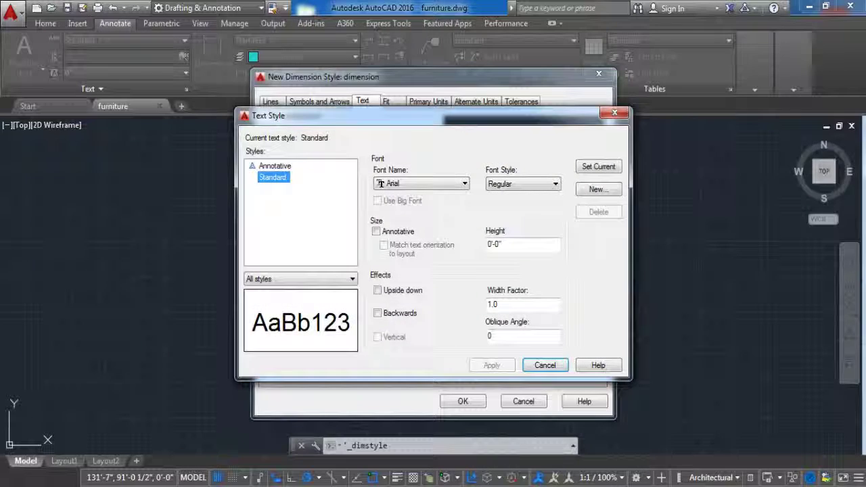
{"action": "left_click", "coordinate": [381, 183]}
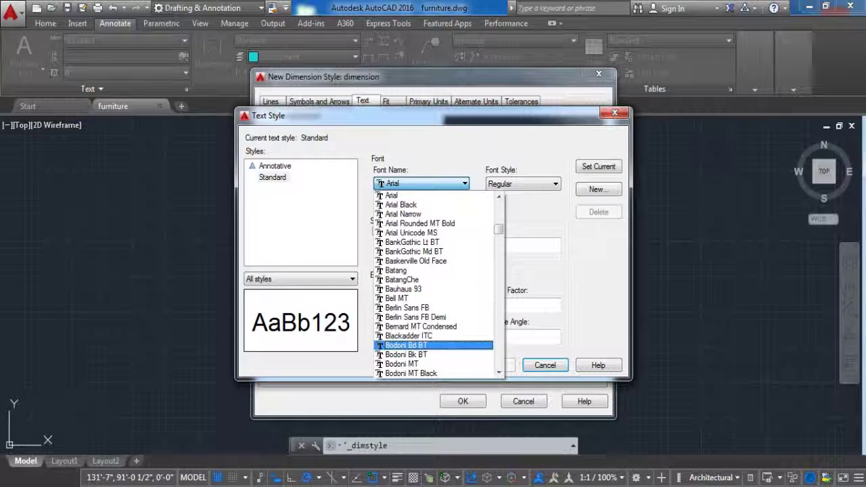
{"action": "left_click", "coordinate": [381, 184]}
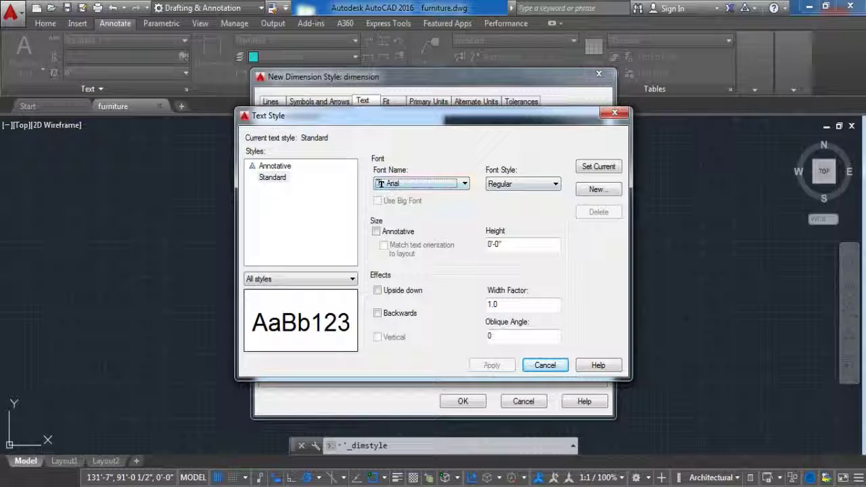
{"action": "key", "text": "Escape"}
Set the dimension text color to yellow and the text height to 1'.
{"action": "left_click", "coordinate": [385, 156]}
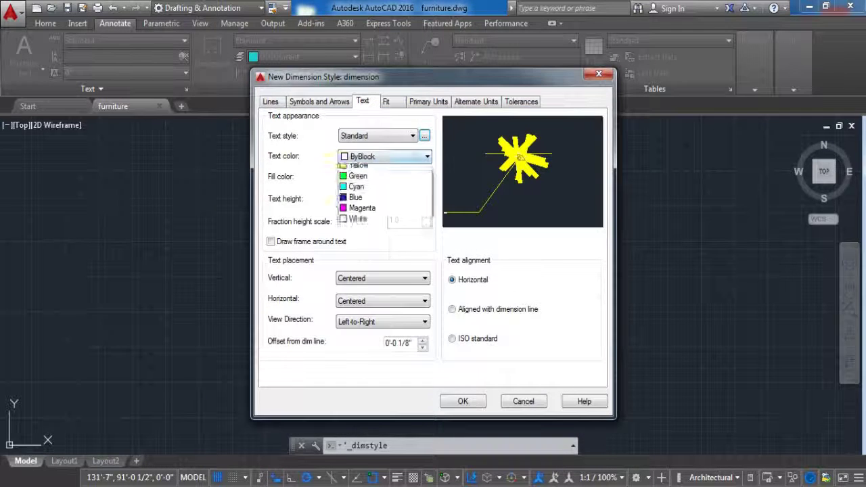
{"action": "left_click", "coordinate": [358, 197]}
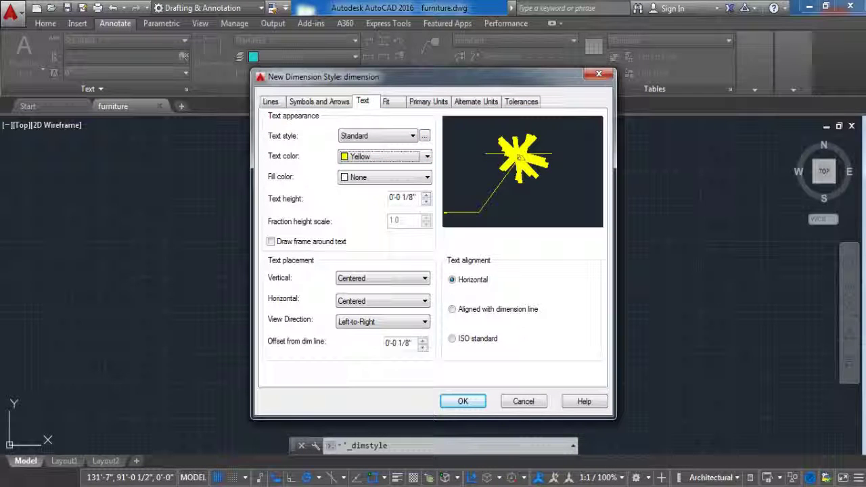
{"action": "double_click", "coordinate": [403, 198]}
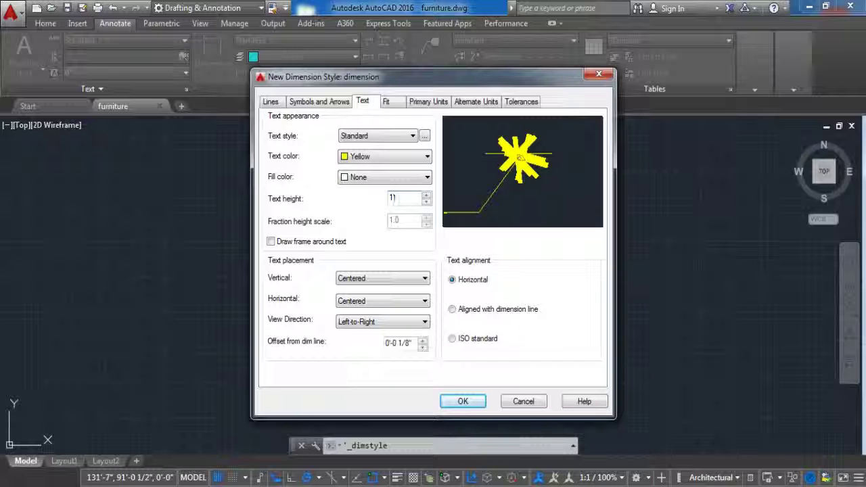
Set the style's primary linear units to Architectural with a precision of 0'-0 1/2".
{"action": "left_click", "coordinate": [386, 101]}
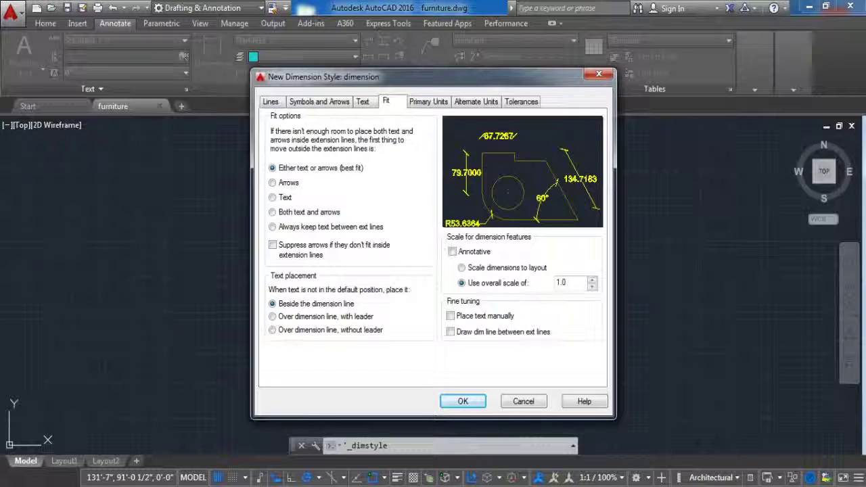
{"action": "key", "text": "ctrl+Tab"}
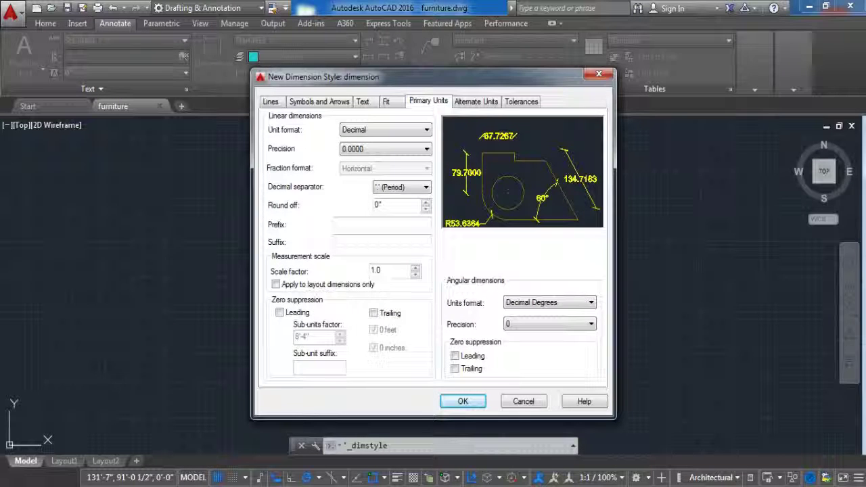
{"action": "key", "text": "alt+Down"}
{"action": "key", "text": "Down"}
{"action": "key", "text": "Down"}
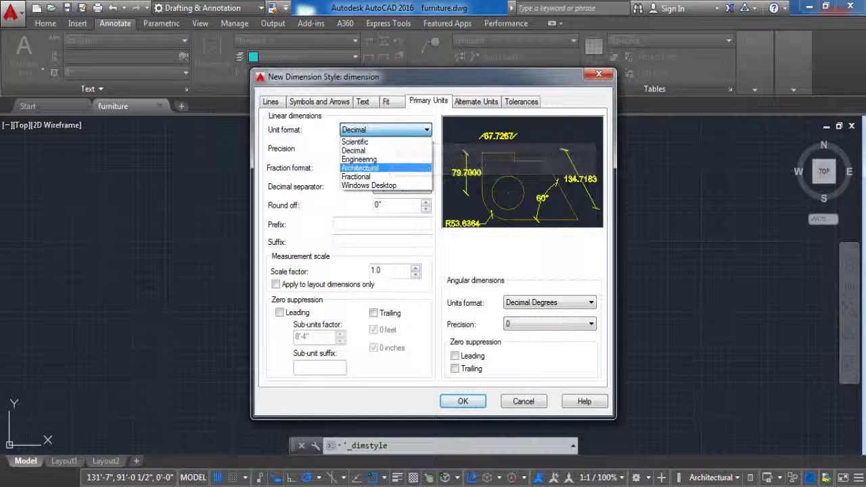
{"action": "key", "text": "Return"}
{"action": "key", "text": "Tab"}
{"action": "key", "text": "alt+Down"}
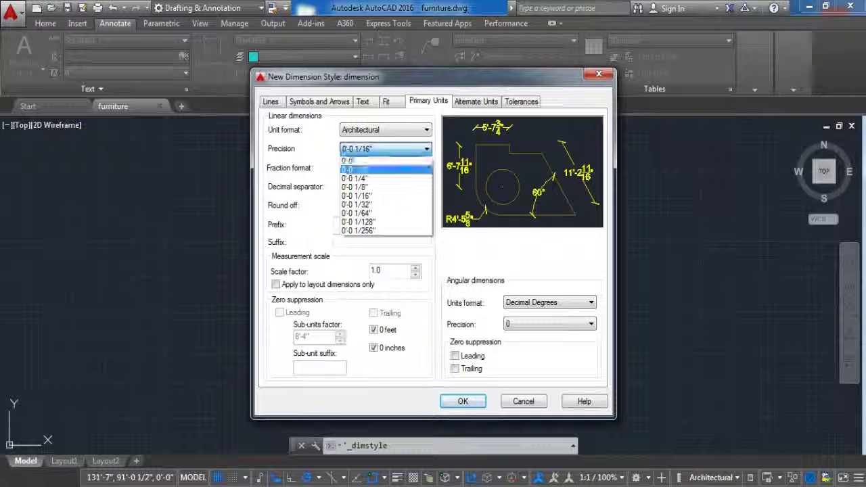
{"action": "key", "text": "Return"}
{"action": "key", "text": "Tab"}
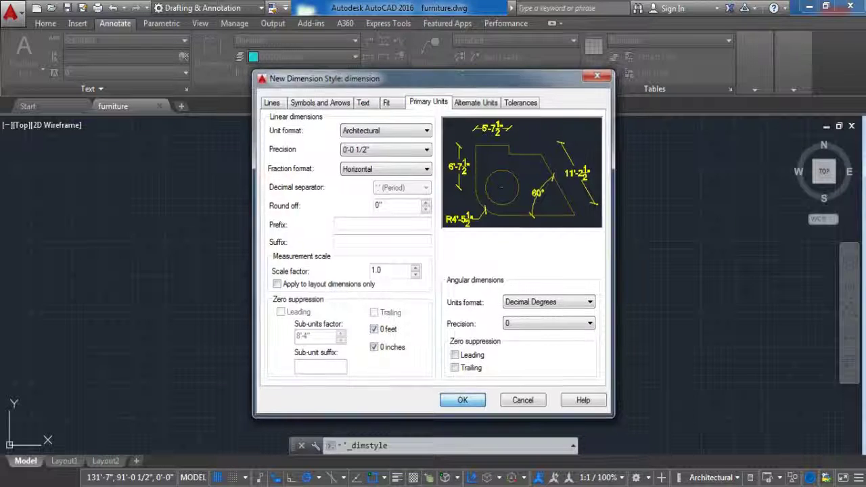
Accept the new style's settings and leave the style manager with "dimension" as the current dimension style.
{"action": "key", "text": "Return"}
{"action": "left_click", "coordinate": [307, 188]}
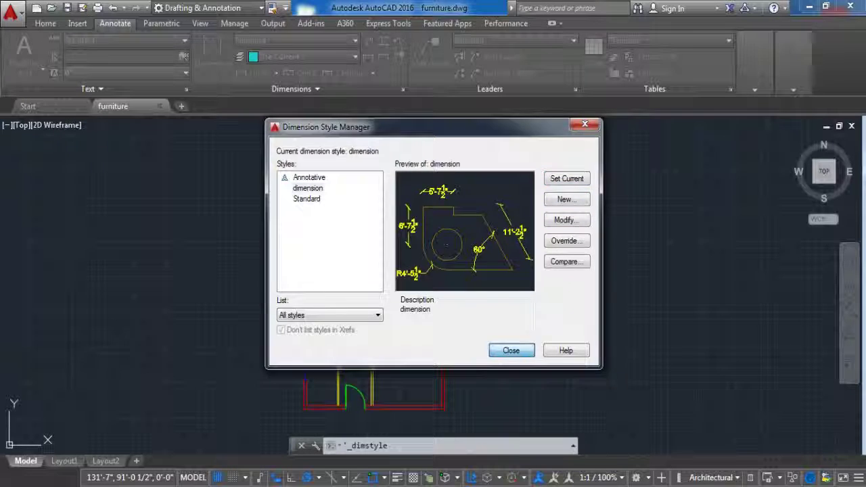
{"action": "left_click", "coordinate": [518, 349]}
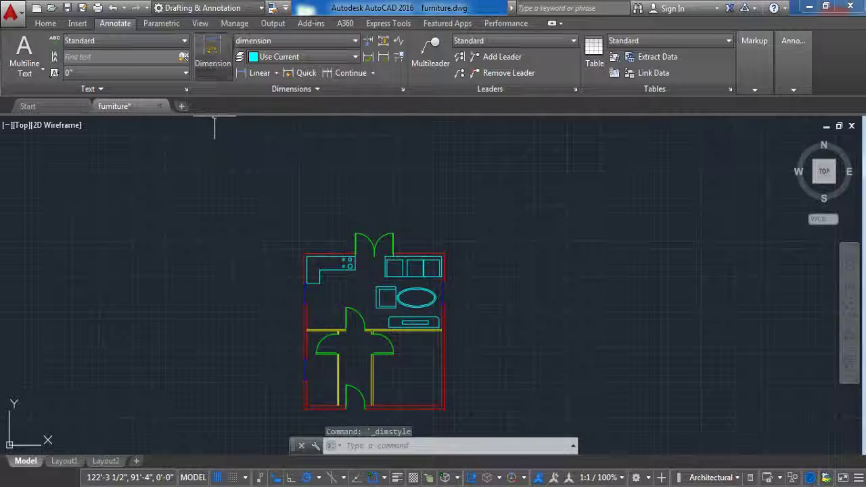
Dimension the width of the double-door opening in the plan's upper wall, placing the dimension line above the doors.
{"action": "left_click", "coordinate": [212, 51]}
{"action": "scroll", "coordinate": [378, 254], "scroll_direction": "up", "scroll_amount": 2}
{"action": "scroll", "coordinate": [377, 254], "scroll_direction": "up", "scroll_amount": 2}
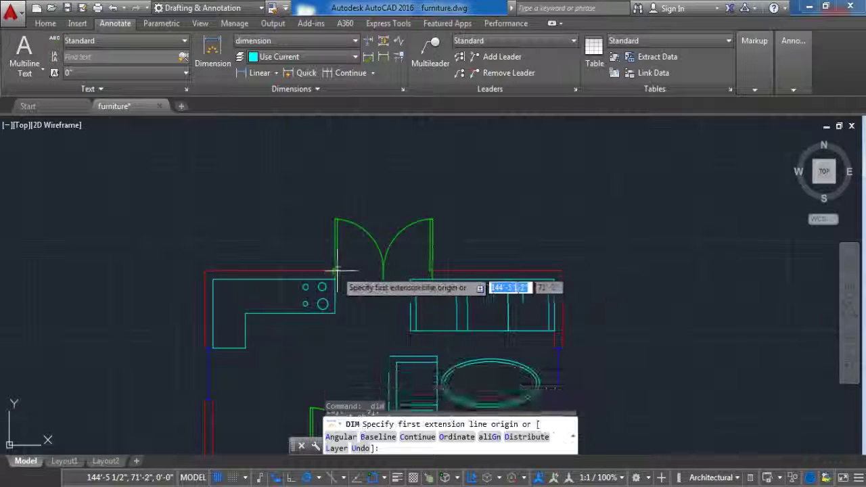
{"action": "left_click", "coordinate": [334, 270]}
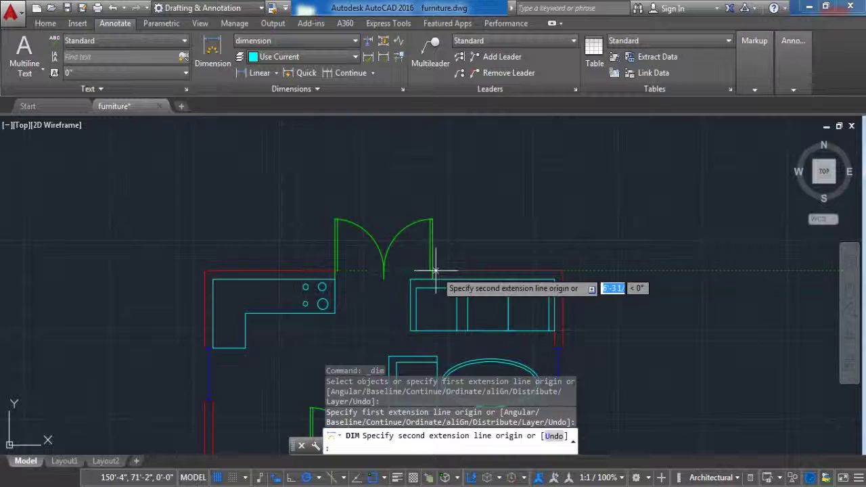
{"action": "left_click", "coordinate": [431, 269]}
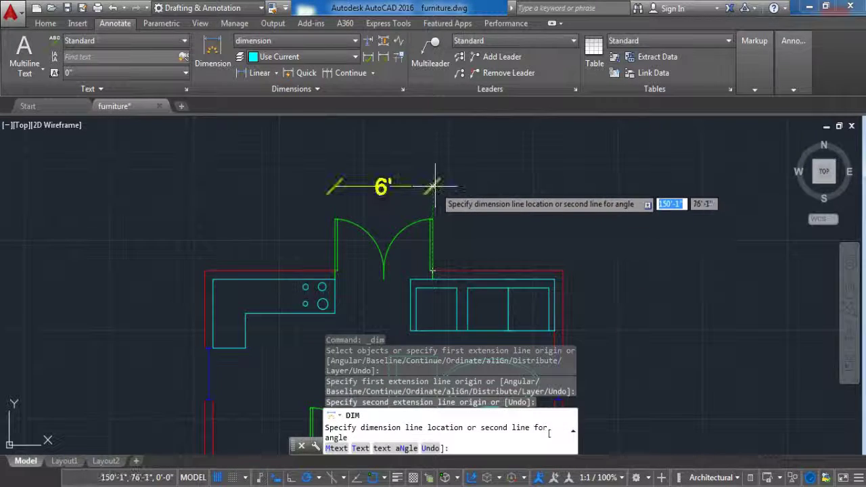
{"action": "left_click", "coordinate": [486, 186]}
{"action": "key", "text": "Escape"}
Dimension the window in the right outer wall beside the oval table, placing the dimension line outside the wall.
{"action": "scroll", "coordinate": [489, 169], "scroll_direction": "down", "scroll_amount": 4}
{"action": "scroll", "coordinate": [529, 253], "scroll_direction": "up", "scroll_amount": 6}
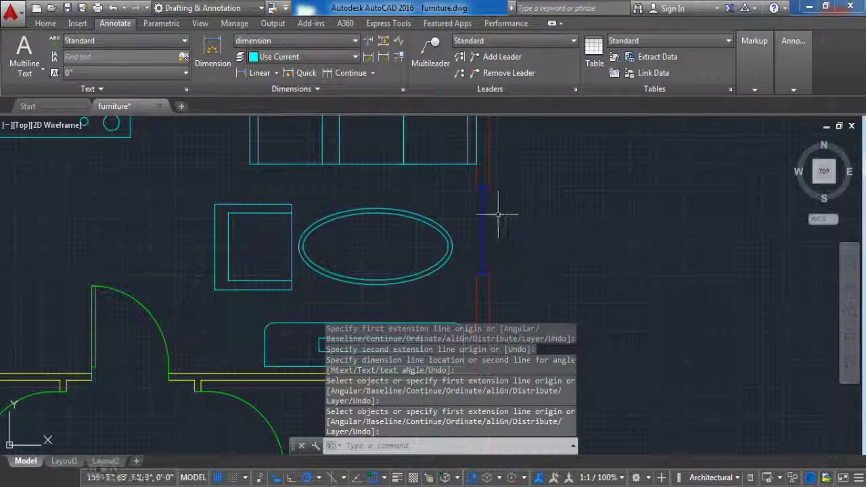
{"action": "key", "text": "Return"}
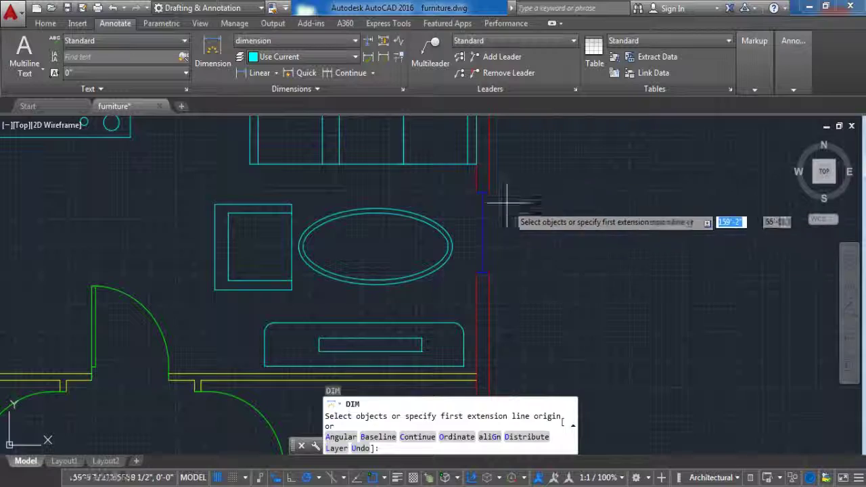
{"action": "left_click", "coordinate": [473, 186]}
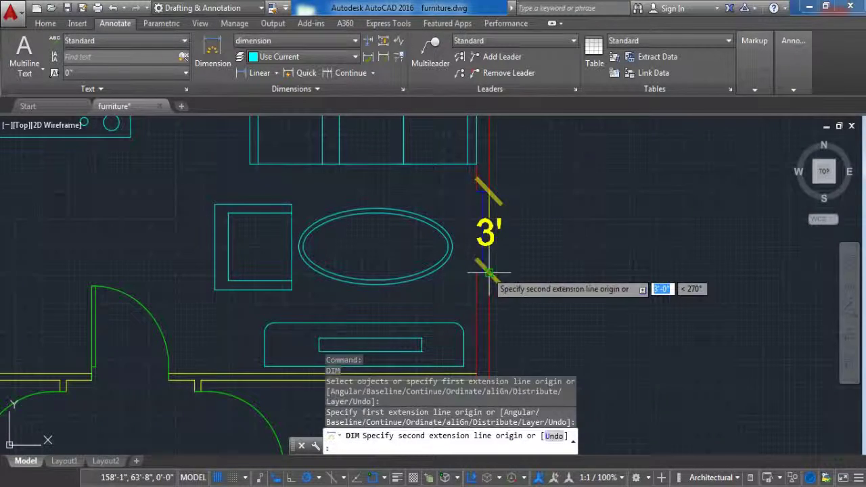
{"action": "left_click", "coordinate": [488, 273]}
{"action": "left_click", "coordinate": [525, 284]}
Dimension the width of the single-door opening in the plan's lower outer wall, placing the dimension line below the wall.
{"action": "scroll", "coordinate": [504, 226], "scroll_direction": "down", "scroll_amount": 5}
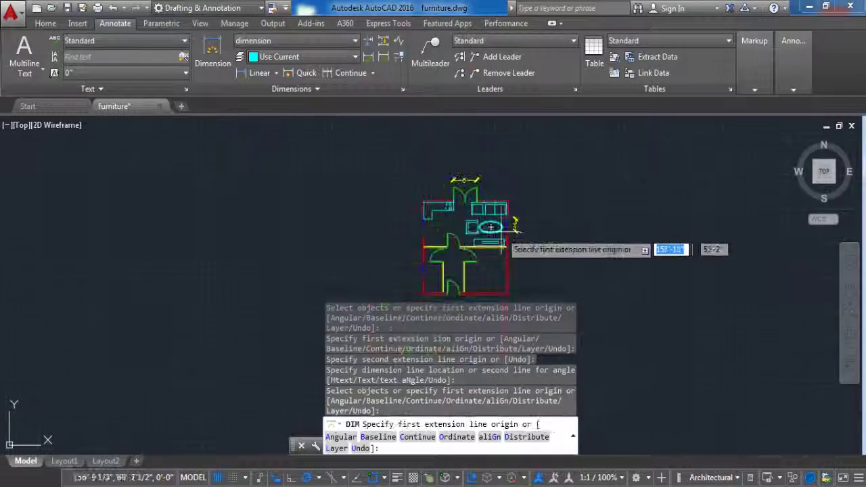
{"action": "scroll", "coordinate": [474, 225], "scroll_direction": "up", "scroll_amount": 10}
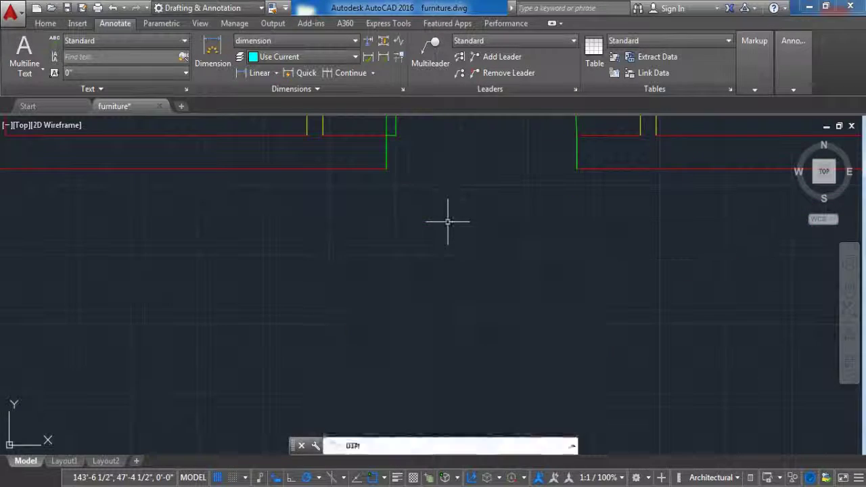
{"action": "left_click", "coordinate": [386, 168]}
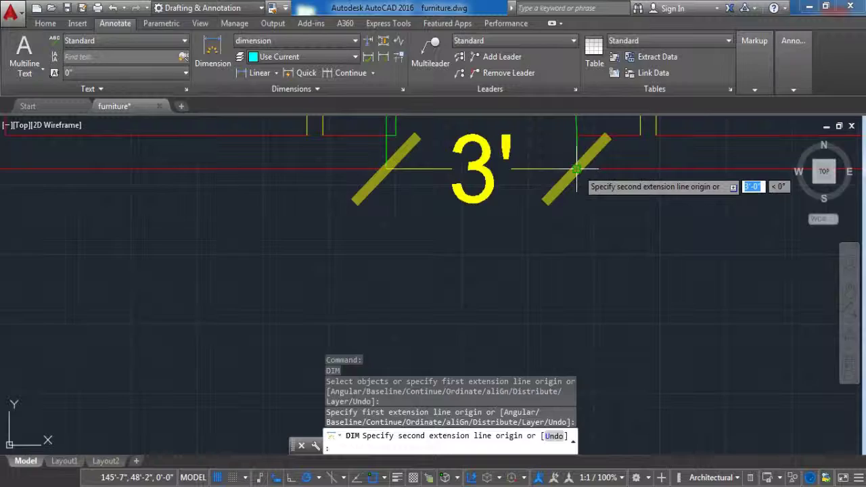
{"action": "left_click", "coordinate": [575, 168]}
{"action": "scroll", "coordinate": [567, 234], "scroll_direction": "down", "scroll_amount": 4}
{"action": "left_click", "coordinate": [552, 263]}
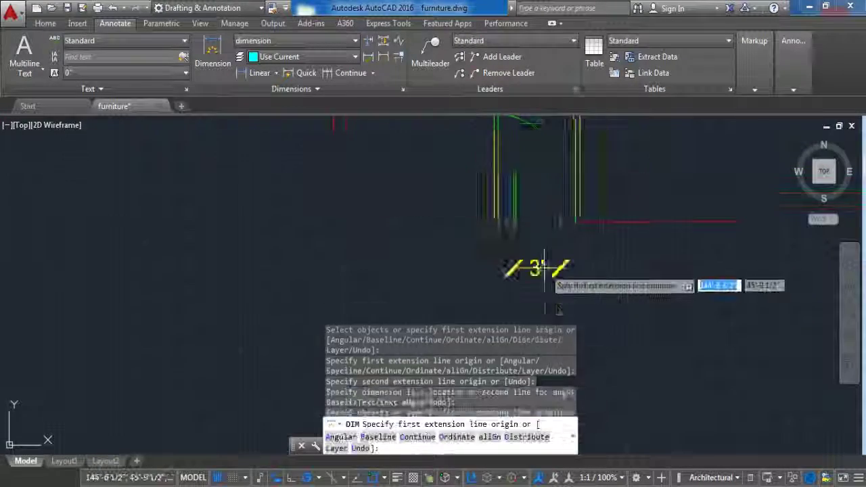
Dimension the lower window in the left outer wall, placing the dimension line outside the wall.
{"action": "scroll", "coordinate": [484, 227], "scroll_direction": "down", "scroll_amount": 4}
{"action": "left_click", "coordinate": [497, 222]}
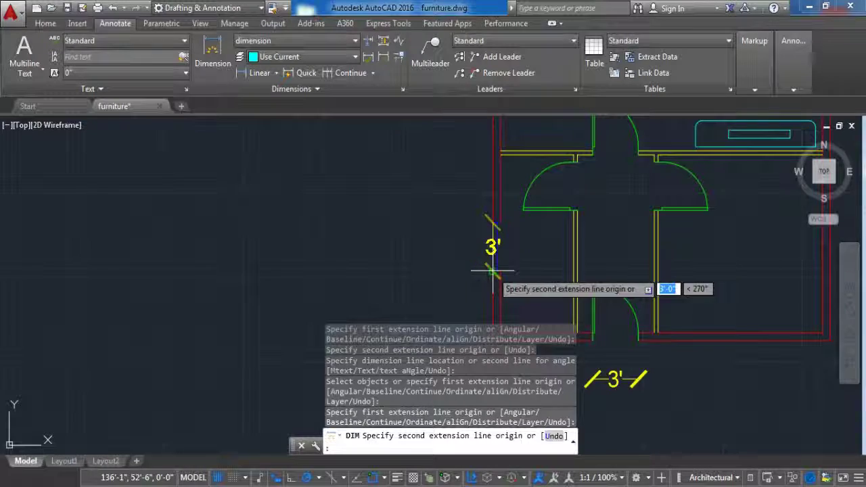
{"action": "left_click", "coordinate": [495, 272]}
{"action": "left_click", "coordinate": [445, 269]}
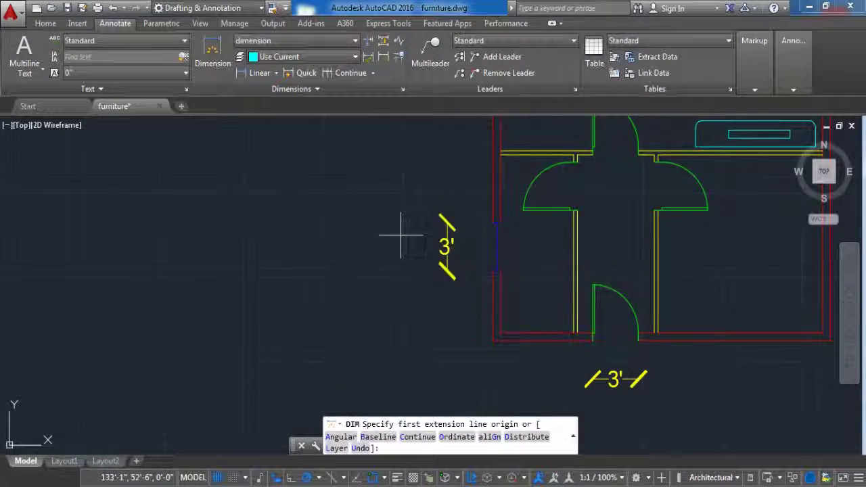
Dimension the upper outer wall from its left corner to the double door, placing the line above the door's dimension.
{"action": "scroll", "coordinate": [405, 243], "scroll_direction": "down", "scroll_amount": 4}
{"action": "scroll", "coordinate": [399, 199], "scroll_direction": "down", "scroll_amount": 2}
{"action": "scroll", "coordinate": [408, 192], "scroll_direction": "up", "scroll_amount": 3}
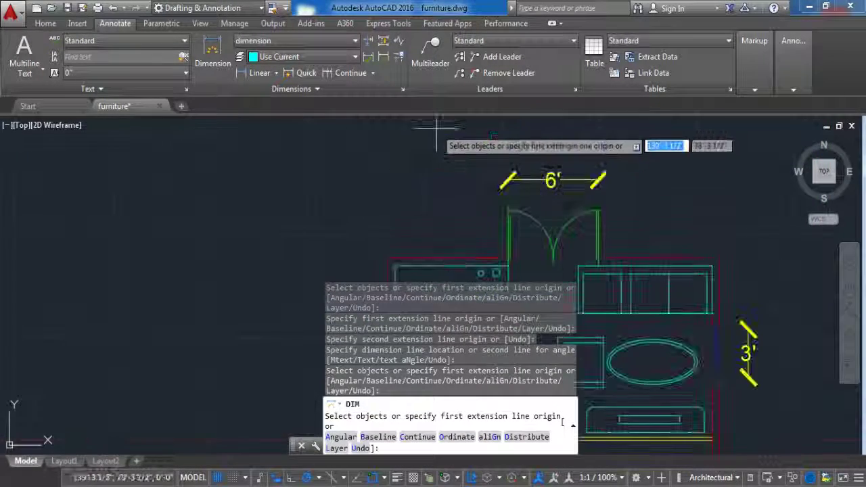
{"action": "key", "text": "Return"}
{"action": "left_click", "coordinate": [396, 251]}
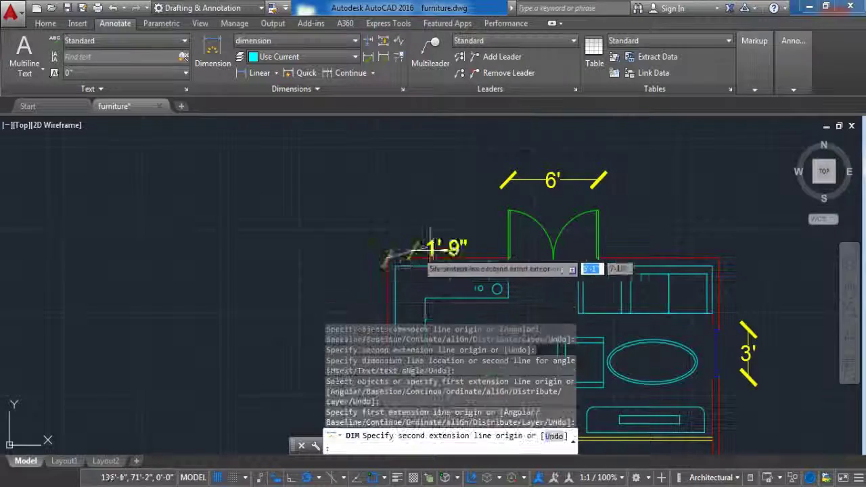
{"action": "left_click", "coordinate": [511, 258]}
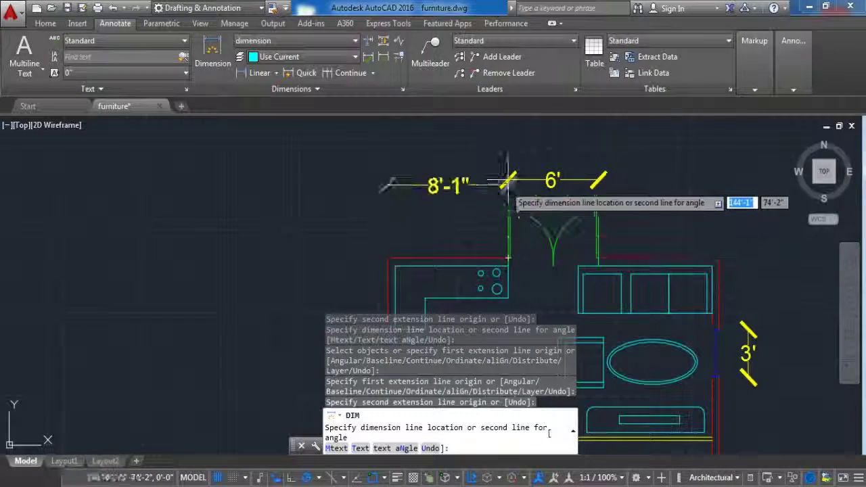
{"action": "left_click", "coordinate": [508, 142]}
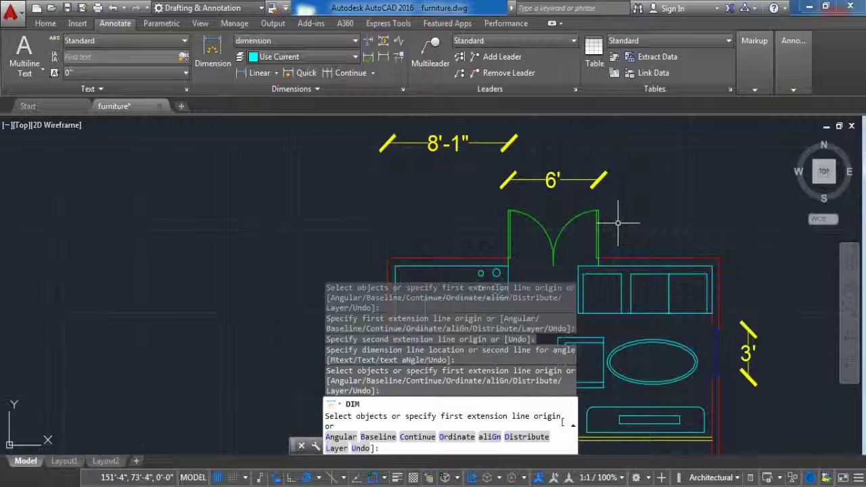
Dimension the upper outer wall from its right corner to the double door, level with the dimension of the left wall segment.
{"action": "key", "text": "Return"}
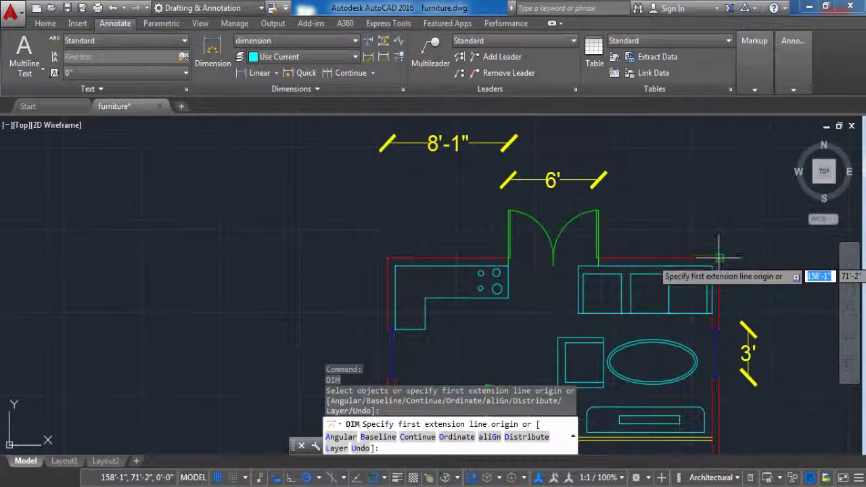
{"action": "left_click", "coordinate": [718, 257]}
{"action": "left_click", "coordinate": [597, 257]}
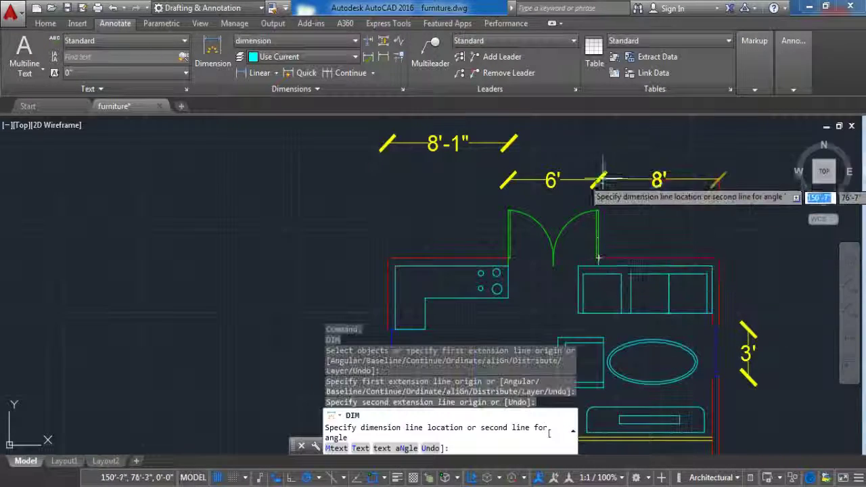
{"action": "left_click", "coordinate": [609, 143]}
Dimension the right outer wall from its upper corner to the window, placing the line outside the window's dimension.
{"action": "scroll", "coordinate": [595, 166], "scroll_direction": "down", "scroll_amount": 3}
{"action": "scroll", "coordinate": [592, 240], "scroll_direction": "up", "scroll_amount": 3}
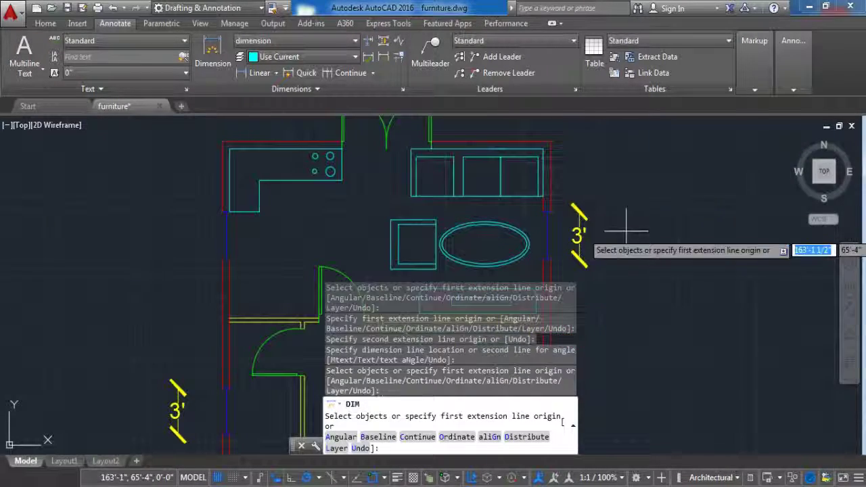
{"action": "left_click", "coordinate": [551, 144]}
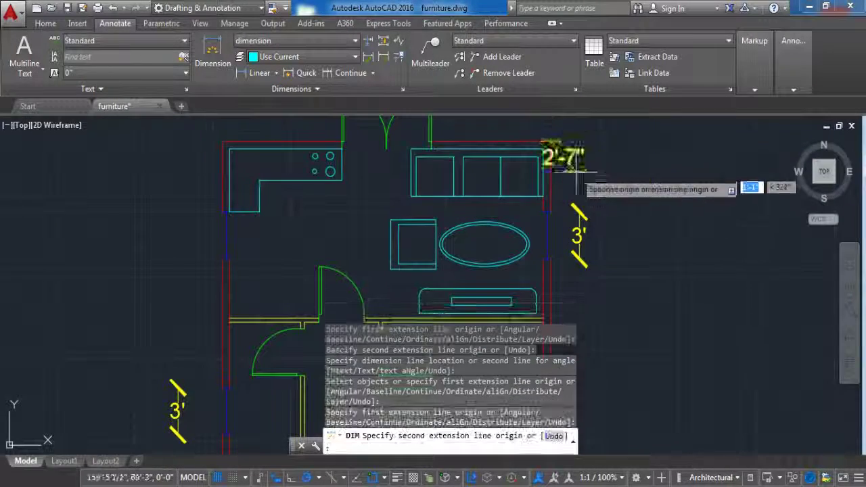
{"action": "left_click", "coordinate": [549, 213]}
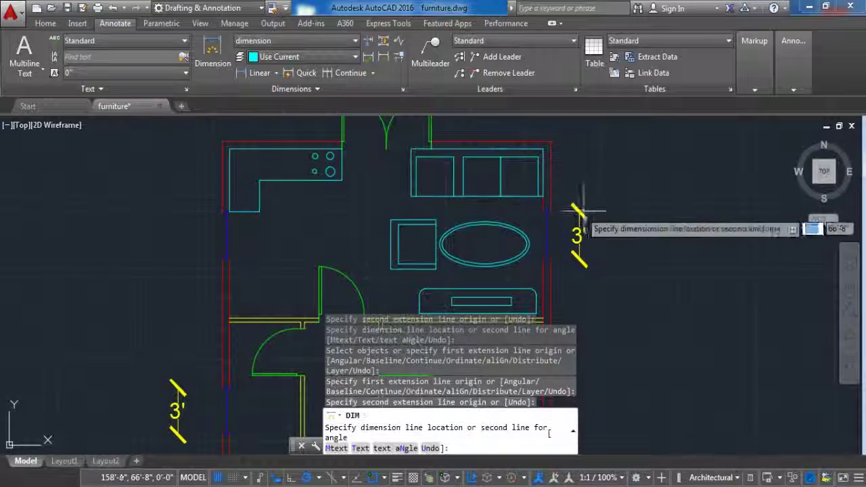
{"action": "left_click", "coordinate": [622, 207]}
Dimension the right outer wall from the window's lower edge to the lower corner, in line with the upper segment's dimension.
{"action": "scroll", "coordinate": [609, 196], "scroll_direction": "down", "scroll_amount": 2}
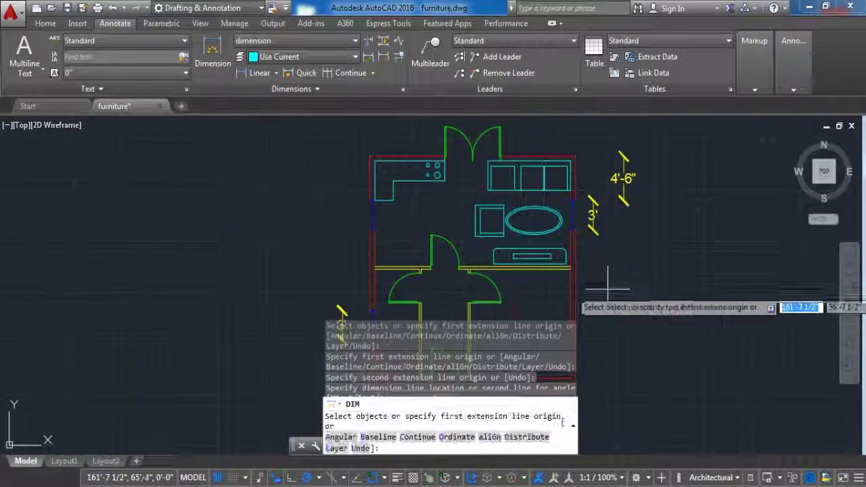
{"action": "scroll", "coordinate": [587, 249], "scroll_direction": "up", "scroll_amount": 4}
{"action": "scroll", "coordinate": [587, 248], "scroll_direction": "down", "scroll_amount": 3}
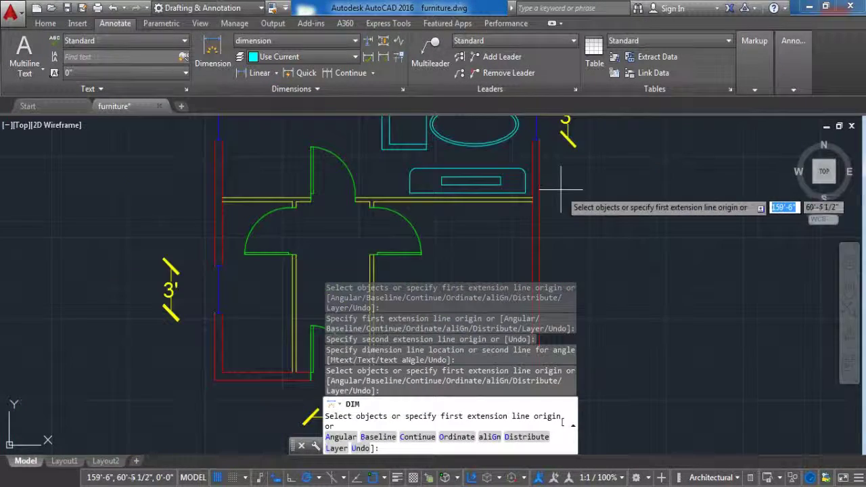
{"action": "left_click", "coordinate": [536, 140]}
{"action": "scroll", "coordinate": [580, 174], "scroll_direction": "down", "scroll_amount": 3}
{"action": "scroll", "coordinate": [562, 260], "scroll_direction": "up", "scroll_amount": 4}
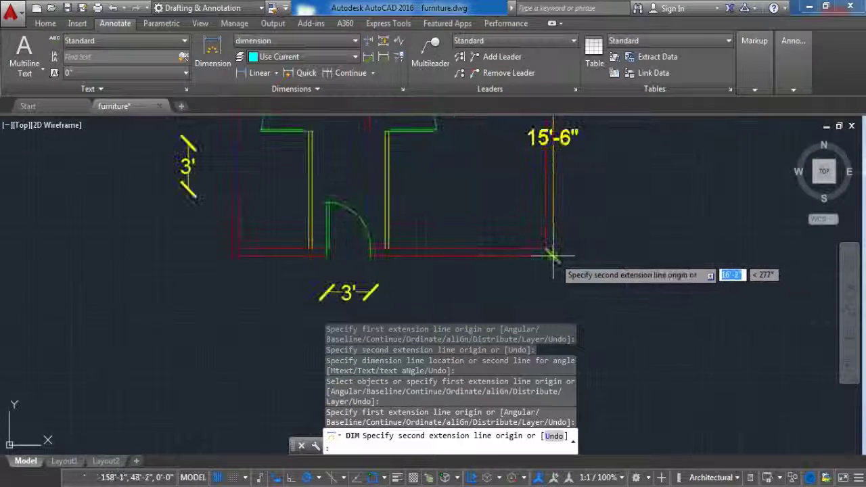
{"action": "left_click", "coordinate": [552, 256]}
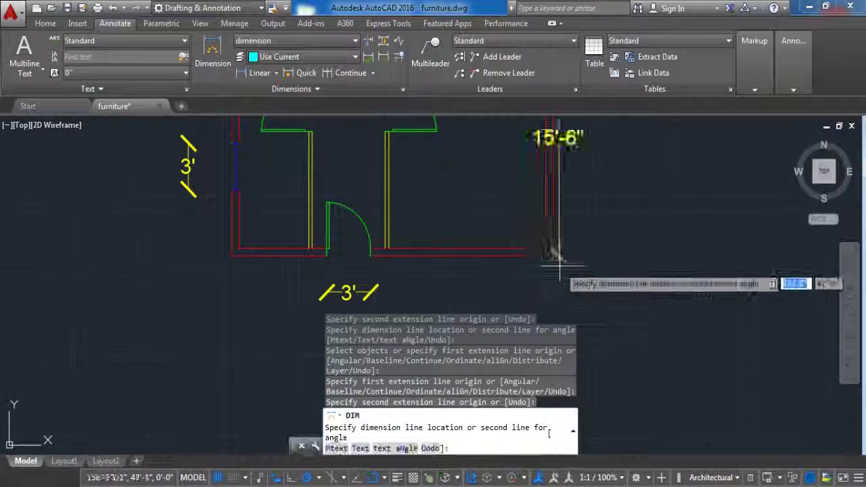
{"action": "scroll", "coordinate": [556, 251], "scroll_direction": "down", "scroll_amount": 4}
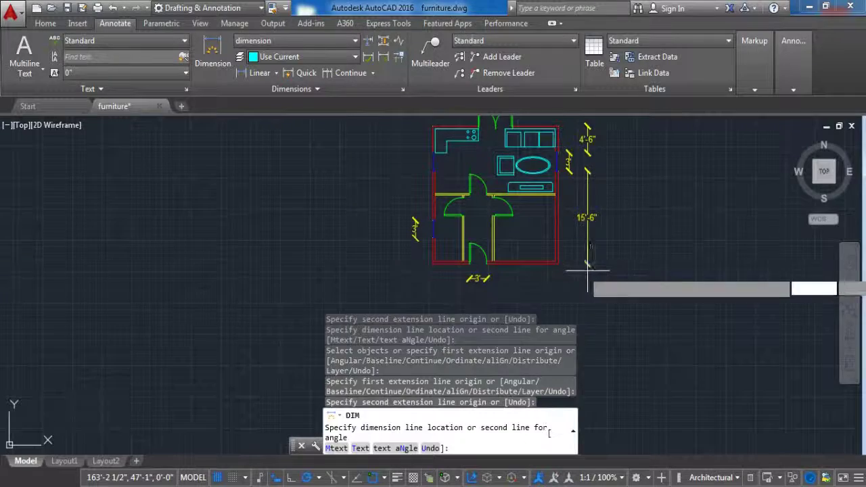
{"action": "left_click", "coordinate": [587, 270]}
Dimension the lower outer wall segments on both sides of the door, placing both lines below the door's dimension.
{"action": "scroll", "coordinate": [569, 257], "scroll_direction": "up", "scroll_amount": 3}
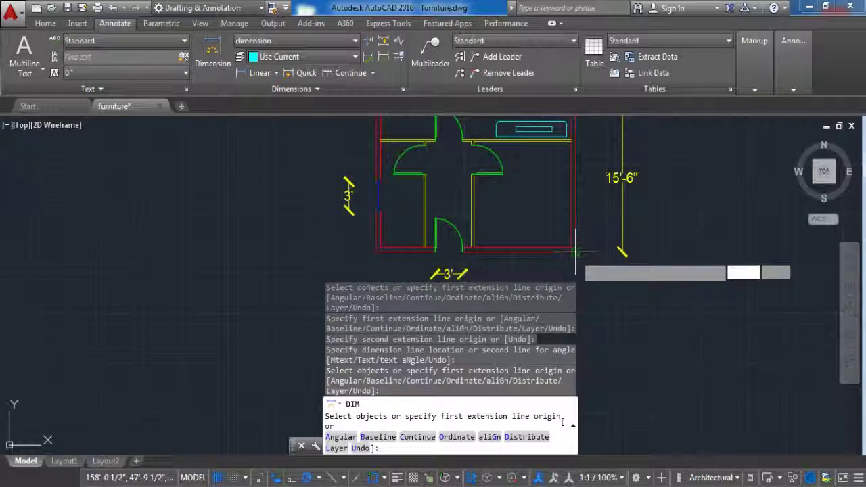
{"action": "left_click", "coordinate": [466, 250]}
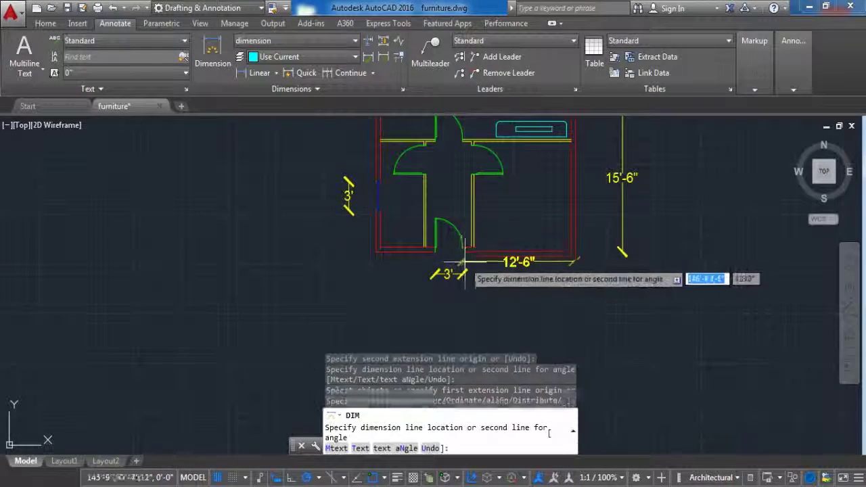
{"action": "left_click", "coordinate": [473, 291]}
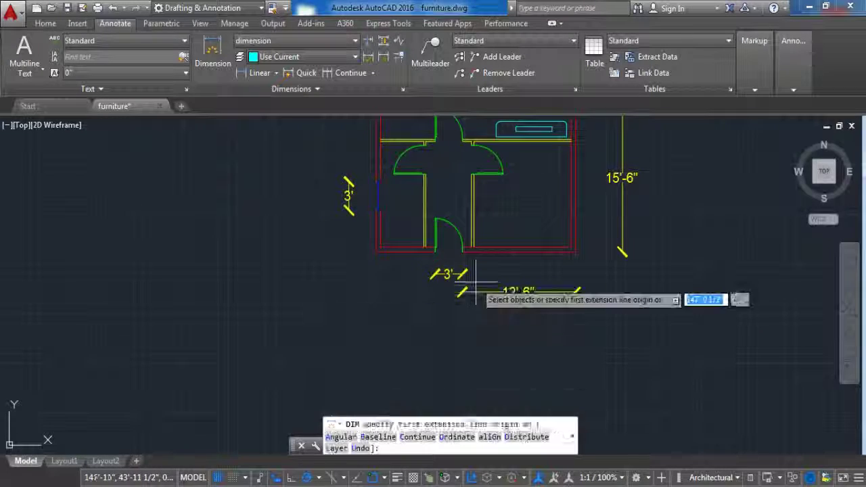
{"action": "left_click", "coordinate": [376, 252]}
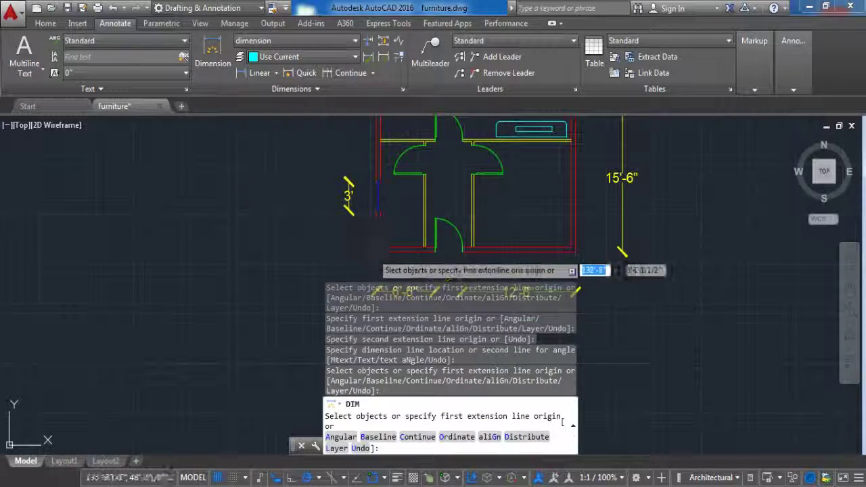
Dimension the left outer wall from its lower corner to the lower window, placing the line outside the window's dimension.
{"action": "left_click", "coordinate": [376, 253]}
{"action": "left_click", "coordinate": [376, 212]}
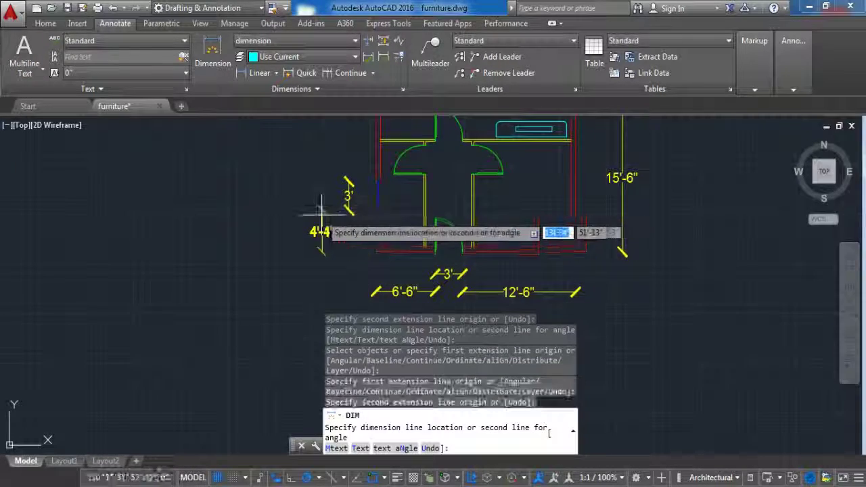
{"action": "left_click", "coordinate": [319, 216]}
Dimension the left outer wall between its two windows, placing the line outside the lower window's dimension.
{"action": "left_click", "coordinate": [376, 182]}
{"action": "scroll", "coordinate": [362, 222], "scroll_direction": "down", "scroll_amount": 2}
{"action": "scroll", "coordinate": [354, 143], "scroll_direction": "up", "scroll_amount": 2}
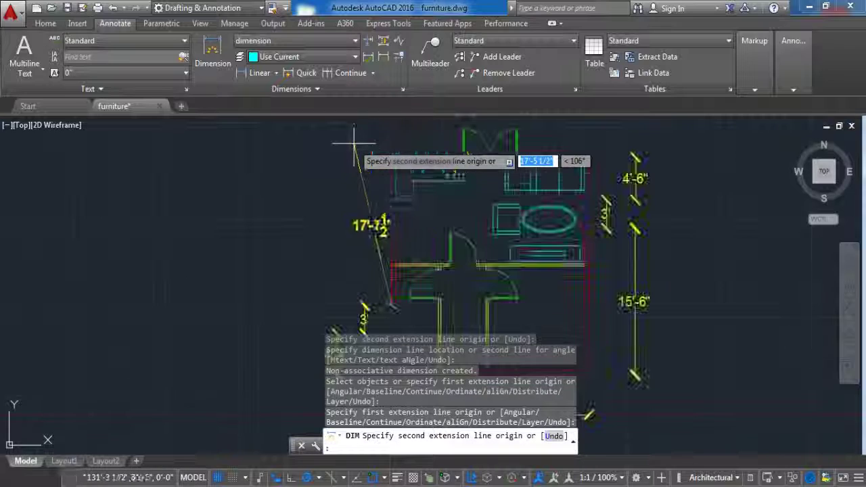
{"action": "scroll", "coordinate": [348, 212], "scroll_direction": "up", "scroll_amount": 4}
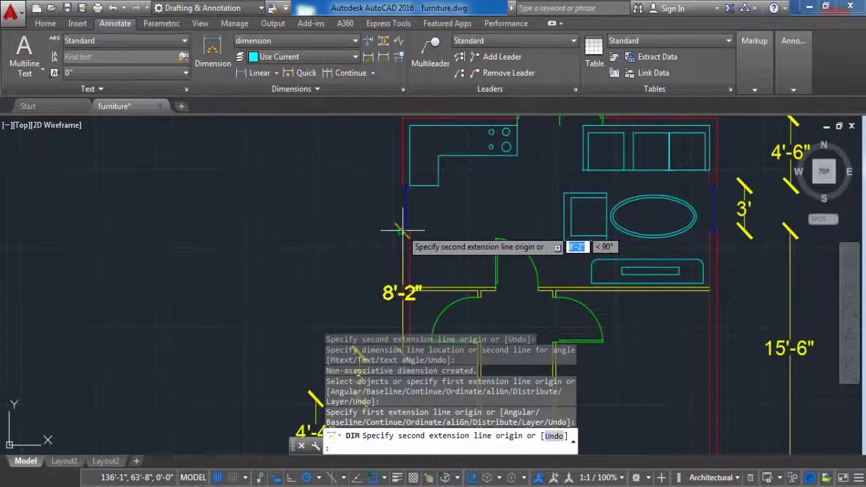
{"action": "left_click", "coordinate": [402, 230]}
{"action": "left_click", "coordinate": [318, 215]}
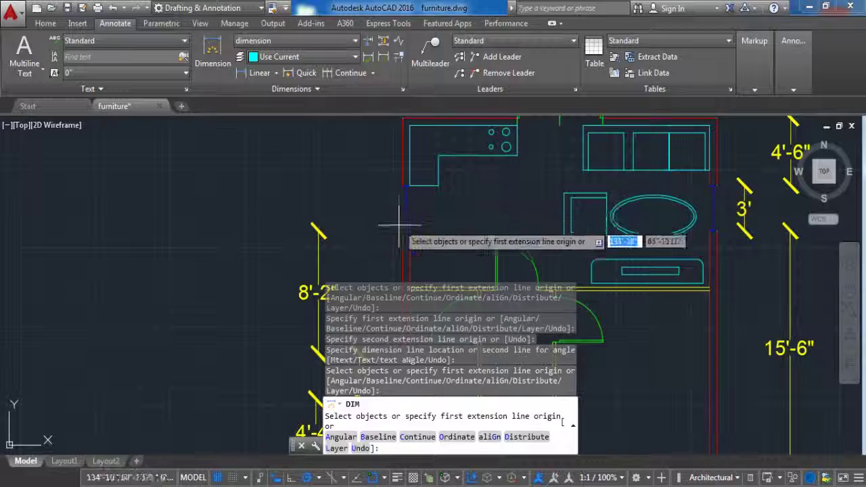
Dimension the upper window in the left outer wall, placing the dimension line just outside the wall.
{"action": "left_click", "coordinate": [404, 234]}
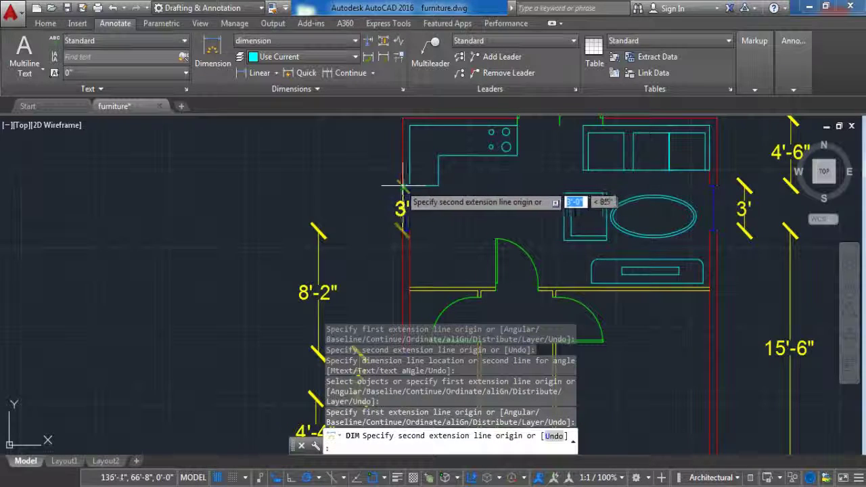
{"action": "left_click", "coordinate": [402, 184]}
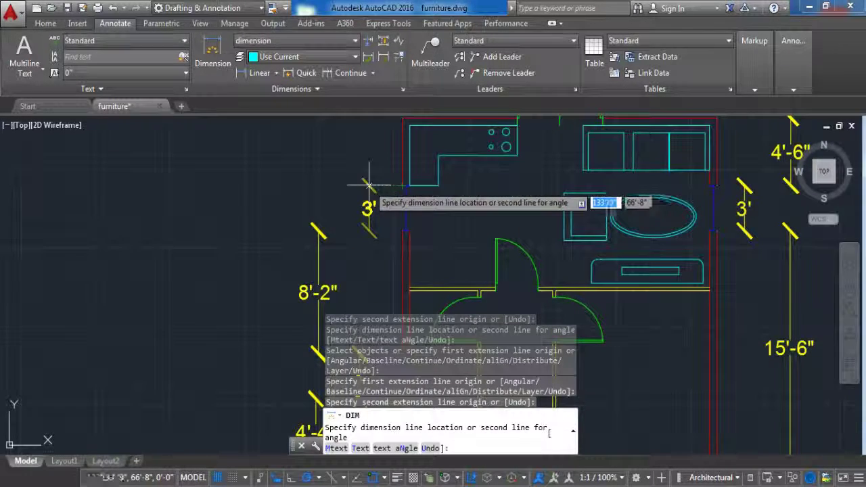
{"action": "left_click", "coordinate": [368, 184]}
Dimension the left outer wall from the upper window to the upper corner, in line with the dimension between the windows.
{"action": "left_click", "coordinate": [402, 184]}
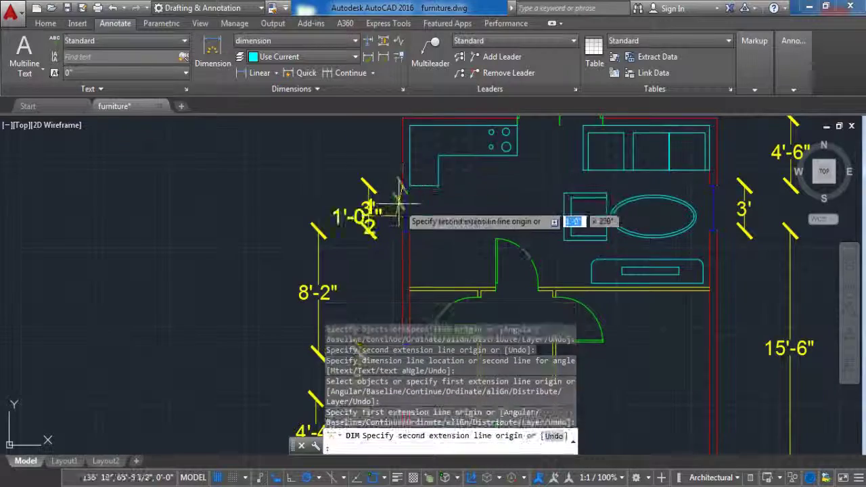
{"action": "scroll", "coordinate": [398, 166], "scroll_direction": "down", "scroll_amount": 2}
{"action": "left_click", "coordinate": [401, 150]}
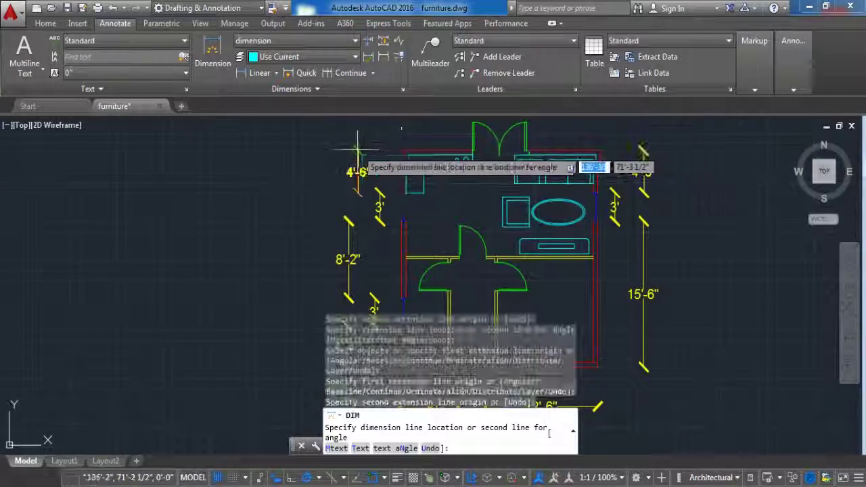
{"action": "left_click", "coordinate": [349, 140]}
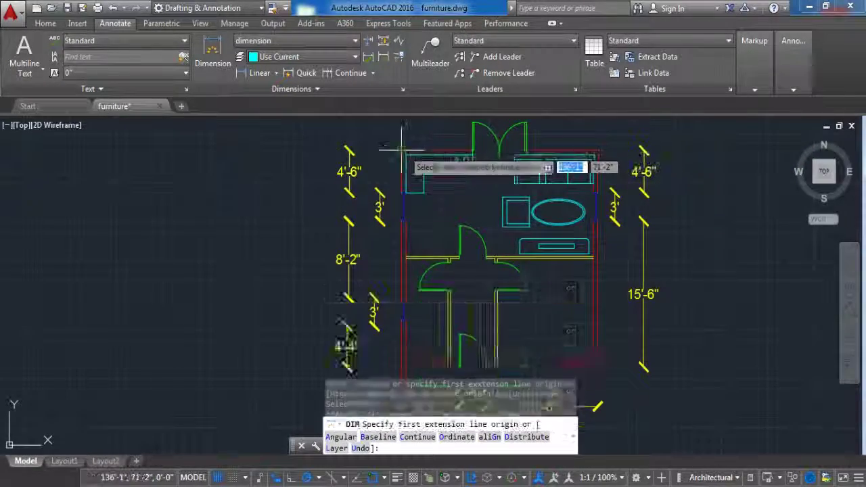
Dimension the plan's overall width along the upper outer wall, placing the line beyond the existing wall-segment dimensions.
{"action": "left_click", "coordinate": [402, 127]}
{"action": "left_click", "coordinate": [597, 150]}
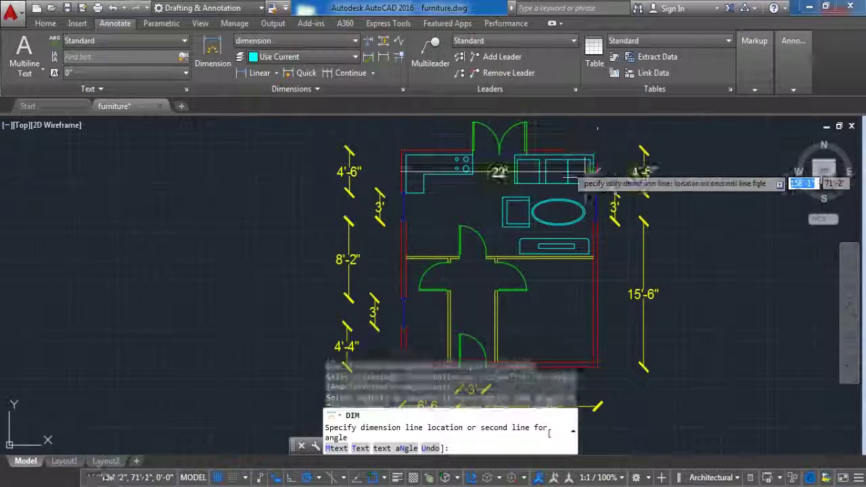
{"action": "scroll", "coordinate": [571, 217], "scroll_direction": "down", "scroll_amount": 2}
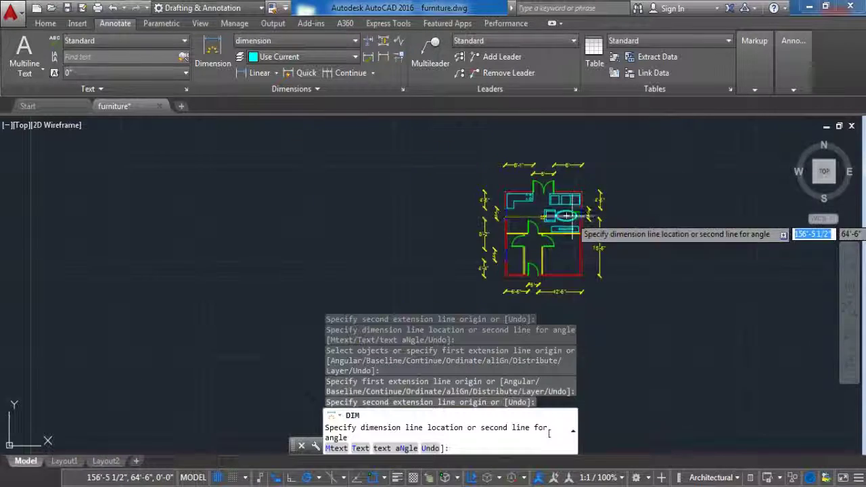
{"action": "left_click", "coordinate": [583, 155]}
Dimension the full length of the right outer wall from corner to corner, placing the line outside the segment dimensions.
{"action": "scroll", "coordinate": [609, 203], "scroll_direction": "up", "scroll_amount": 2}
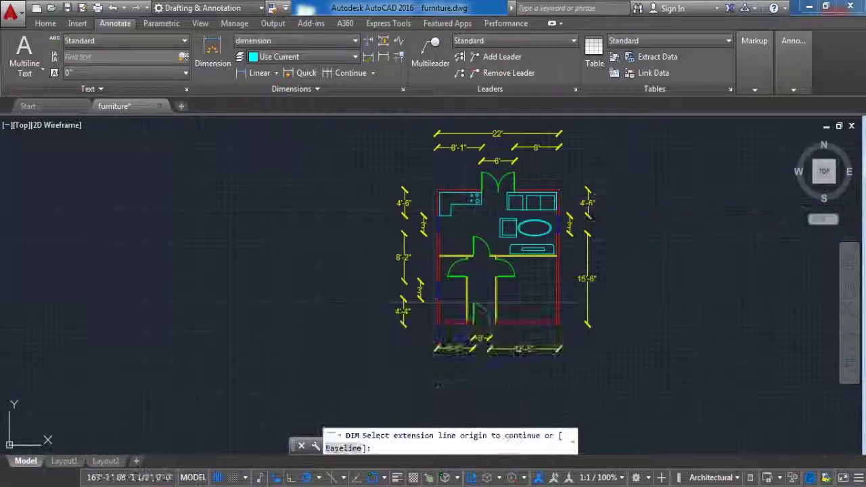
{"action": "left_click", "coordinate": [558, 190]}
{"action": "left_click", "coordinate": [558, 323]}
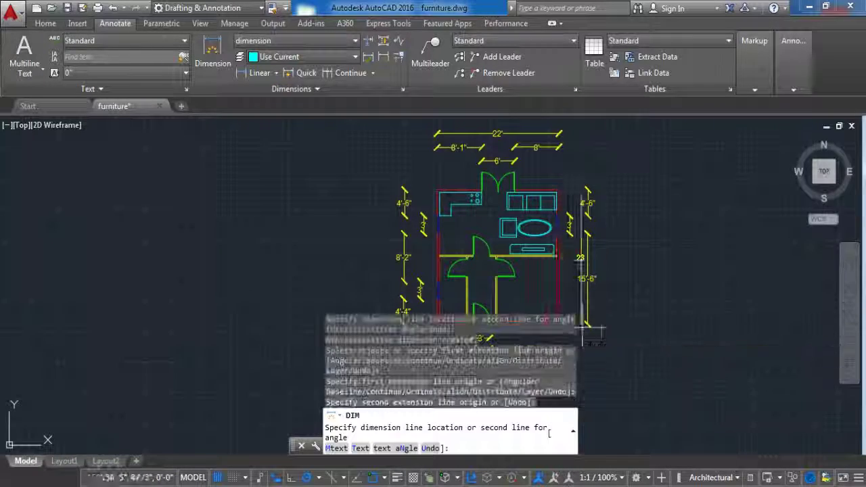
{"action": "left_click", "coordinate": [604, 328]}
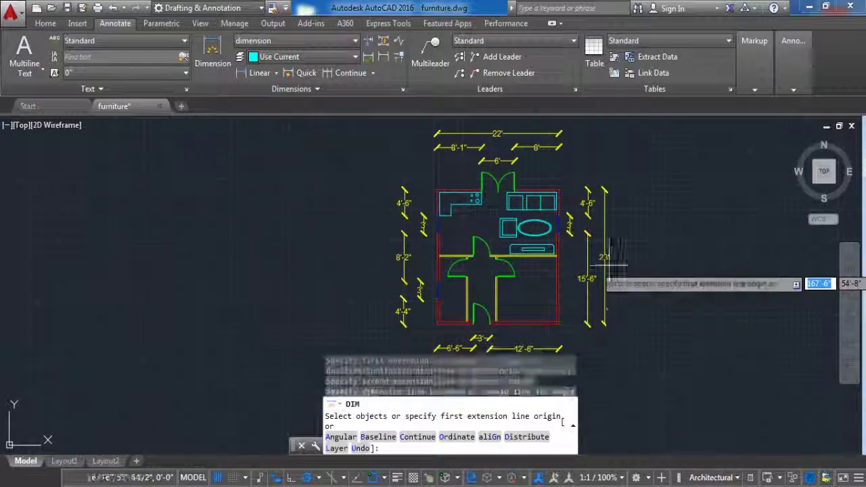
Dimension the plan's overall width along the lower outer wall, placing the line below the wall-segment dimensions.
{"action": "scroll", "coordinate": [559, 334], "scroll_direction": "up", "scroll_amount": 5}
{"action": "left_click", "coordinate": [550, 227]}
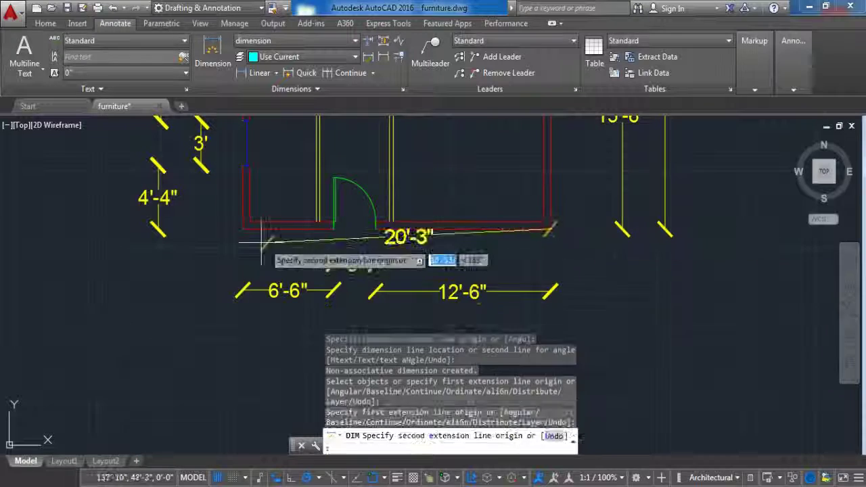
{"action": "left_click", "coordinate": [242, 230]}
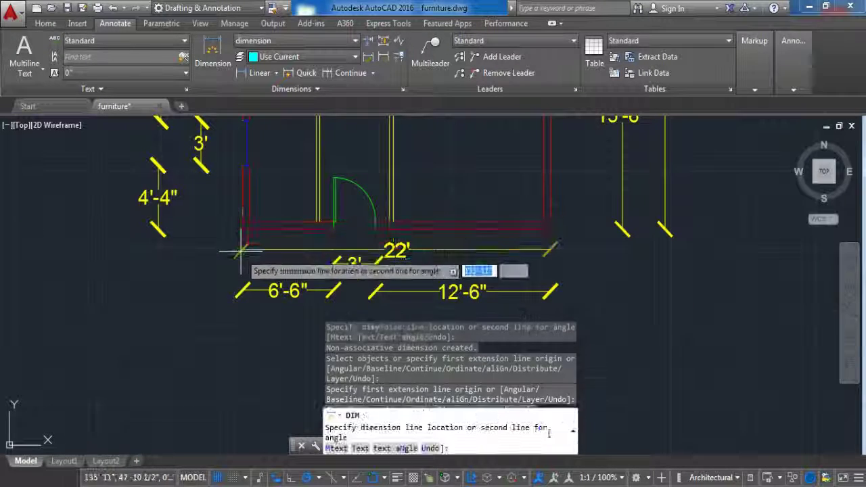
{"action": "left_click", "coordinate": [235, 322]}
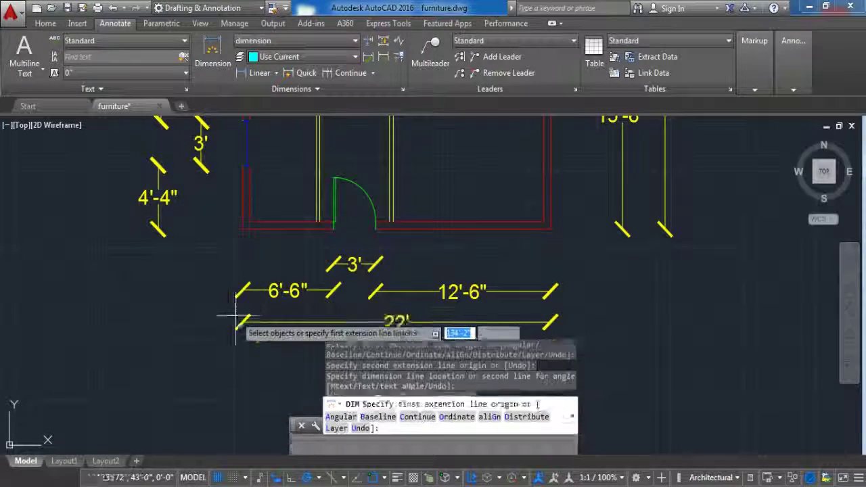
Dimension the full length of the left outer wall, placing the line outside the segment dimensions, and end the dimension command.
{"action": "left_click", "coordinate": [242, 229]}
{"action": "scroll", "coordinate": [238, 230], "scroll_direction": "down", "scroll_amount": 5}
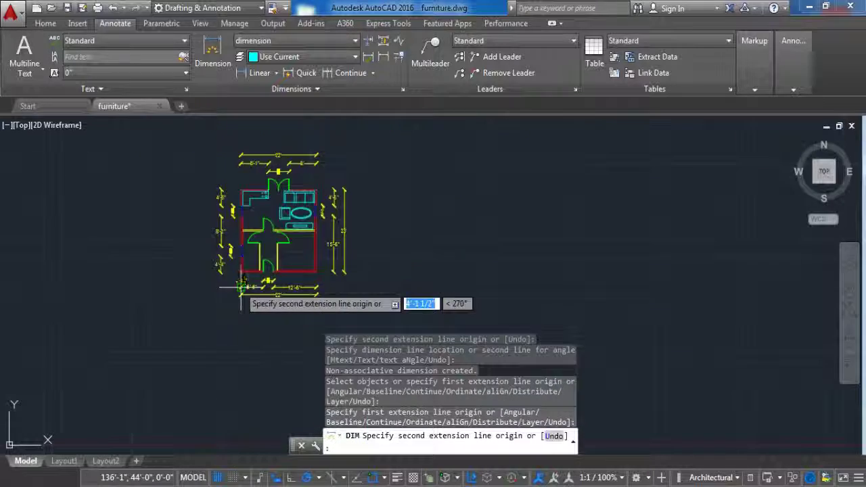
{"action": "scroll", "coordinate": [218, 201], "scroll_direction": "up", "scroll_amount": 3}
{"action": "left_click", "coordinate": [275, 181]}
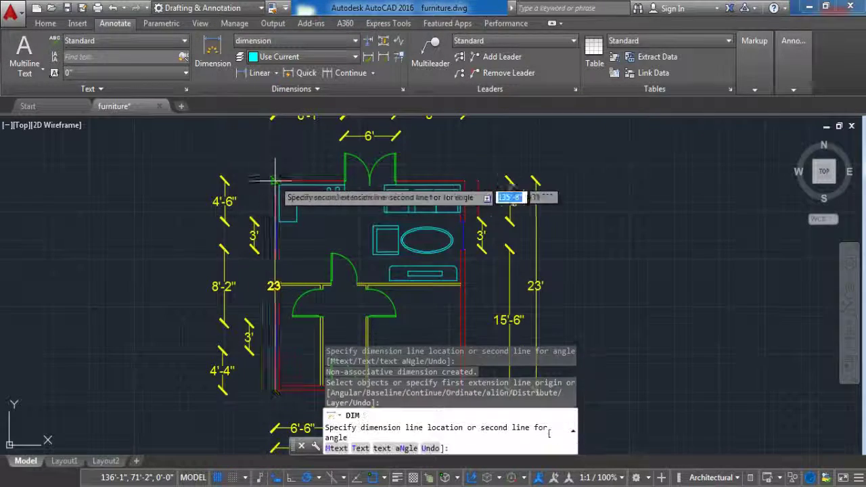
{"action": "scroll", "coordinate": [194, 181], "scroll_direction": "down", "scroll_amount": 1}
{"action": "left_click", "coordinate": [194, 180]}
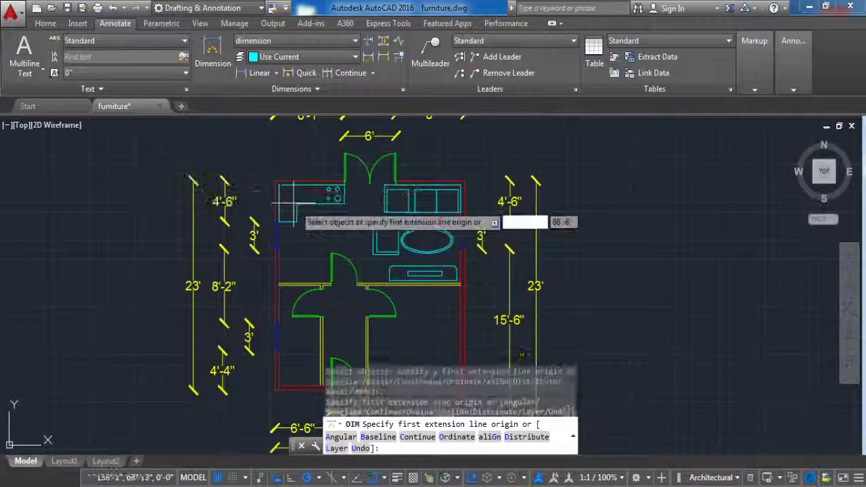
{"action": "scroll", "coordinate": [304, 220], "scroll_direction": "down", "scroll_amount": 1}
{"action": "key", "text": "Escape"}
{"action": "scroll", "coordinate": [334, 217], "scroll_direction": "down", "scroll_amount": 1}
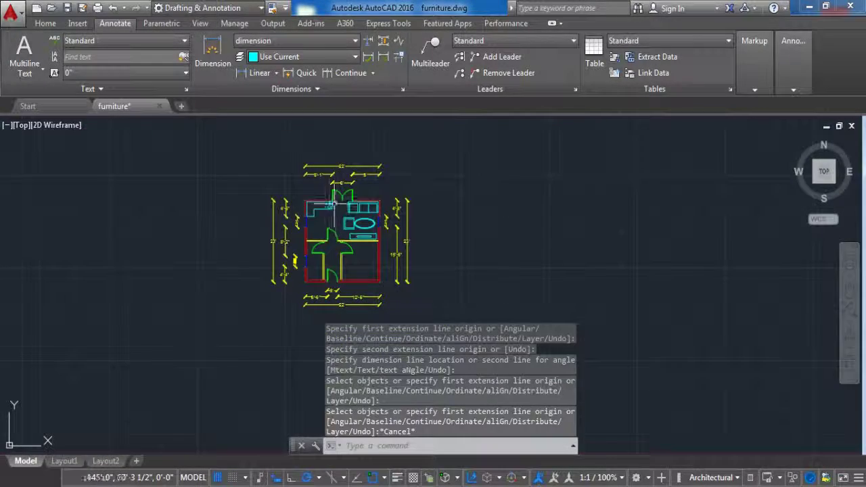
{"action": "middle_click_drag", "start_coordinate": [338, 226], "coordinate": [385, 222]}
{"action": "scroll", "coordinate": [394, 221], "scroll_direction": "up", "scroll_amount": 1}
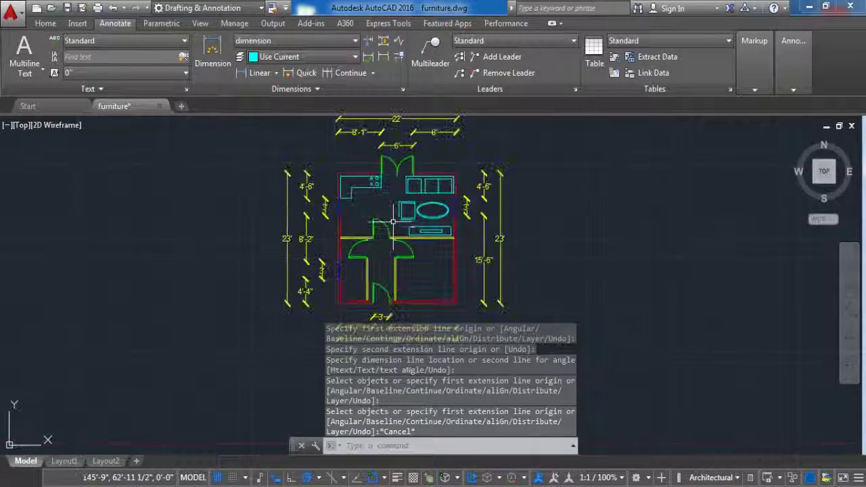
{"action": "scroll", "coordinate": [393, 226], "scroll_direction": "down", "scroll_amount": 1}
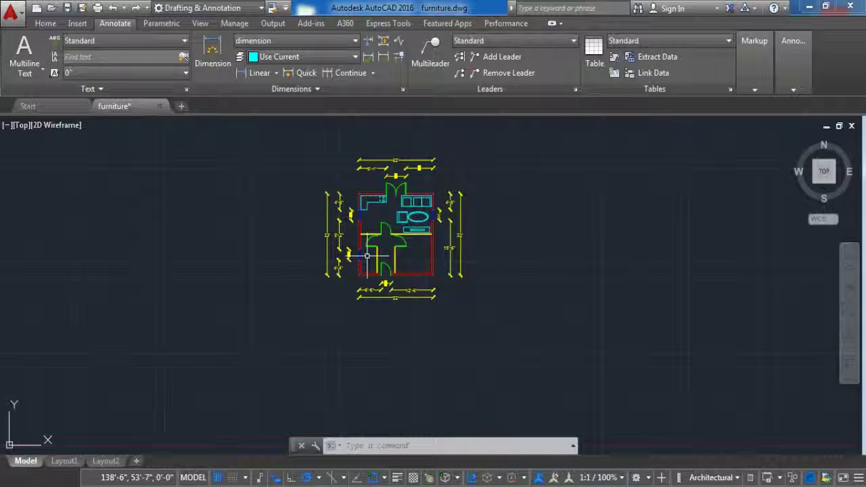
Save the drawing as a new file named dimension on the Desktop.
{"action": "key", "text": "ctrl+shift+s"}
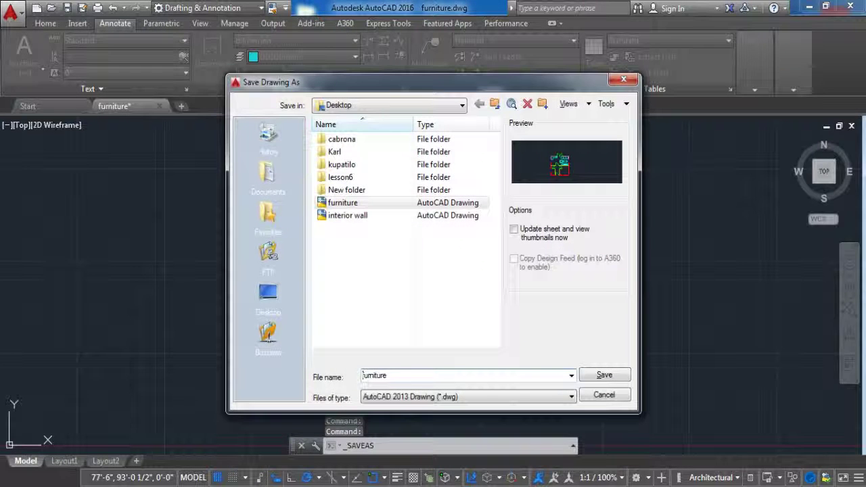
{"action": "type", "text": "di"}
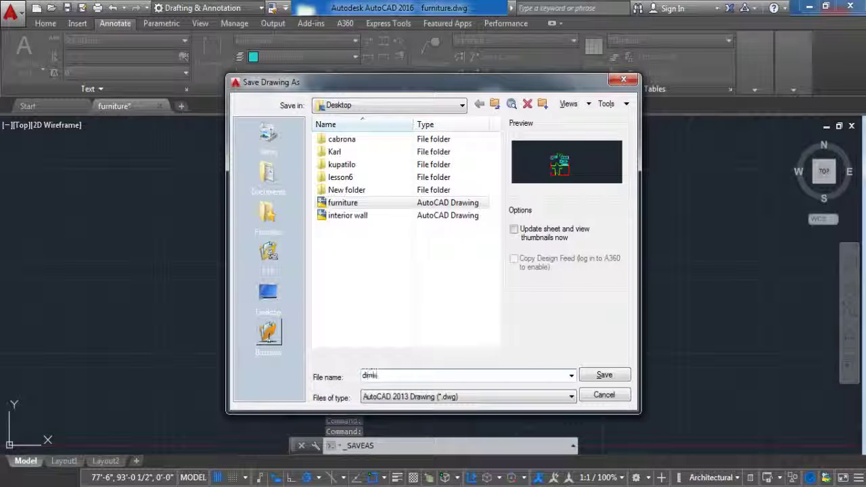
{"action": "type", "text": "mension"}
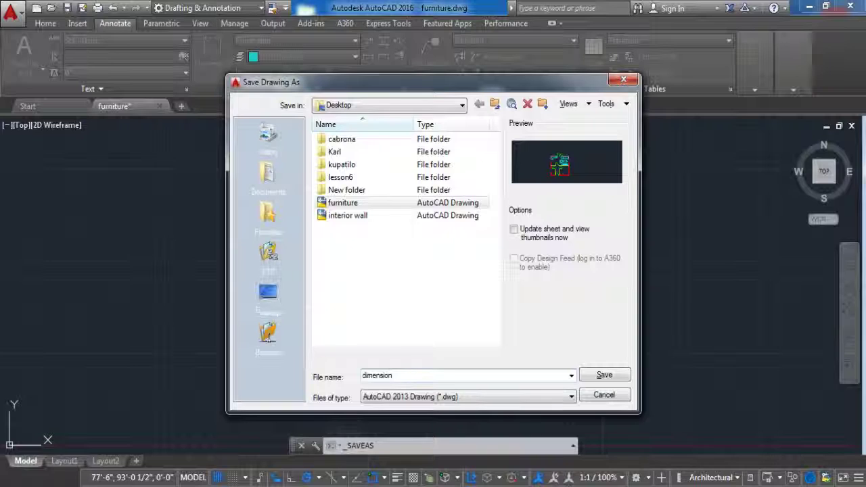
{"action": "key", "text": "Return"}
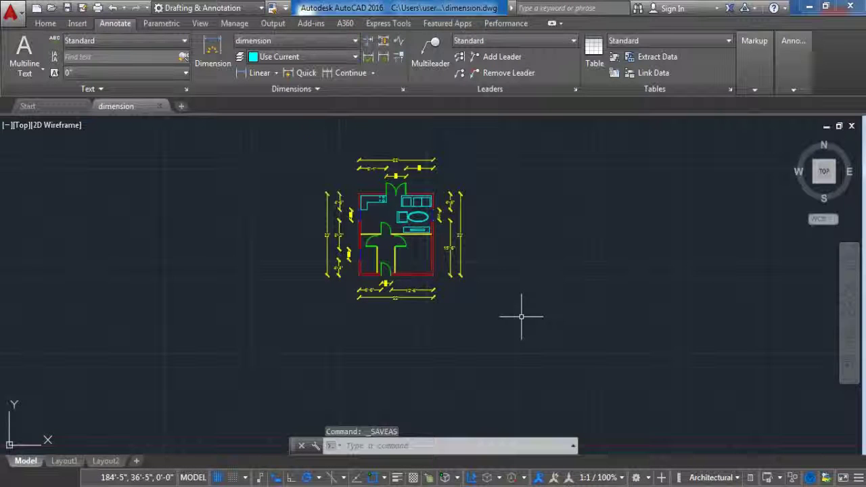